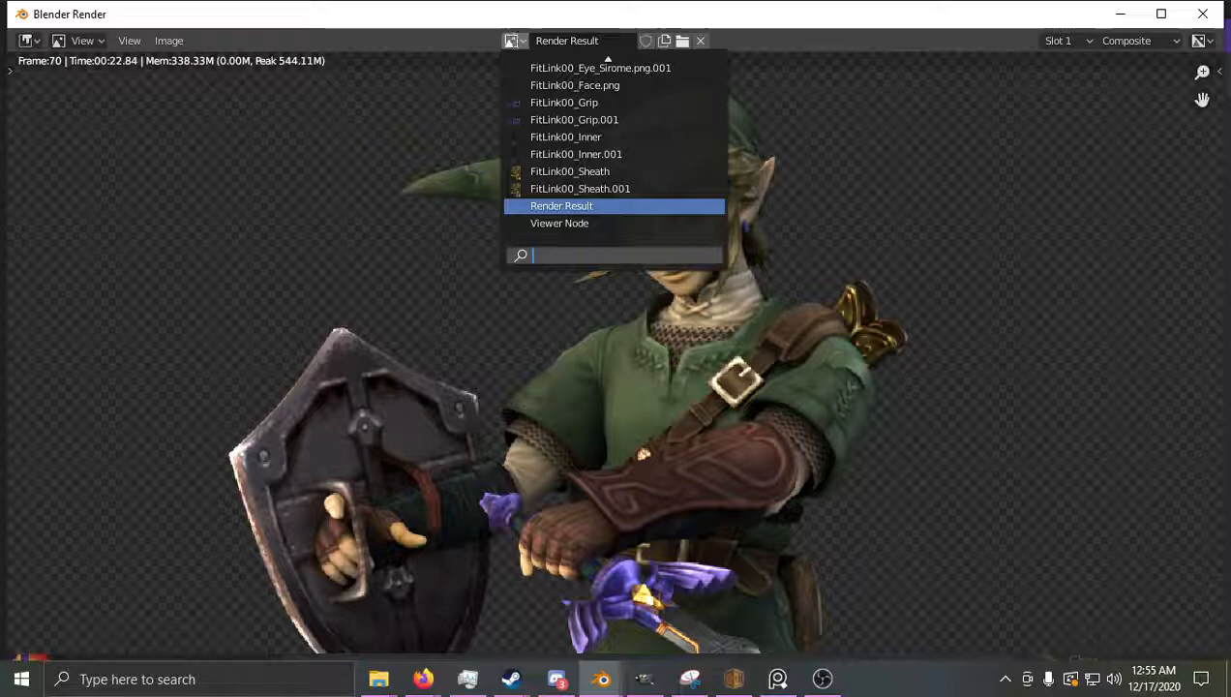
Show the Viewer Node image in the render window and close that window to return to the main scene.
{"action": "left_click", "coordinate": [571, 222]}
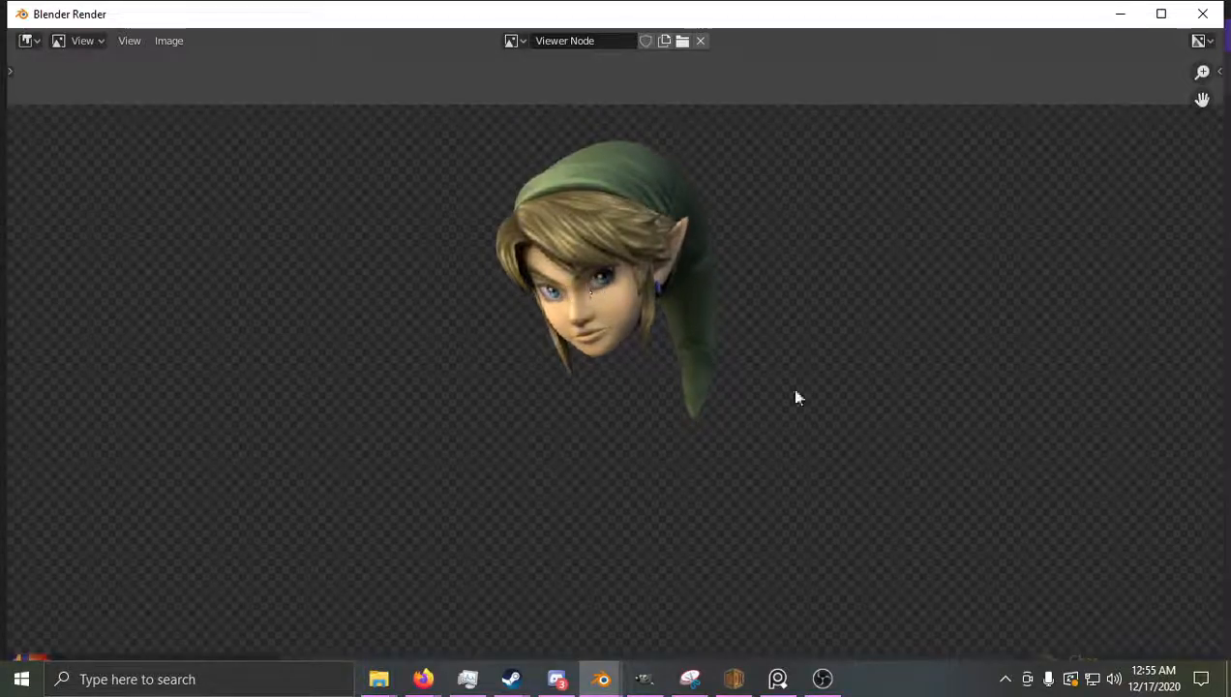
{"action": "mouse_move", "coordinate": [610, 673]}
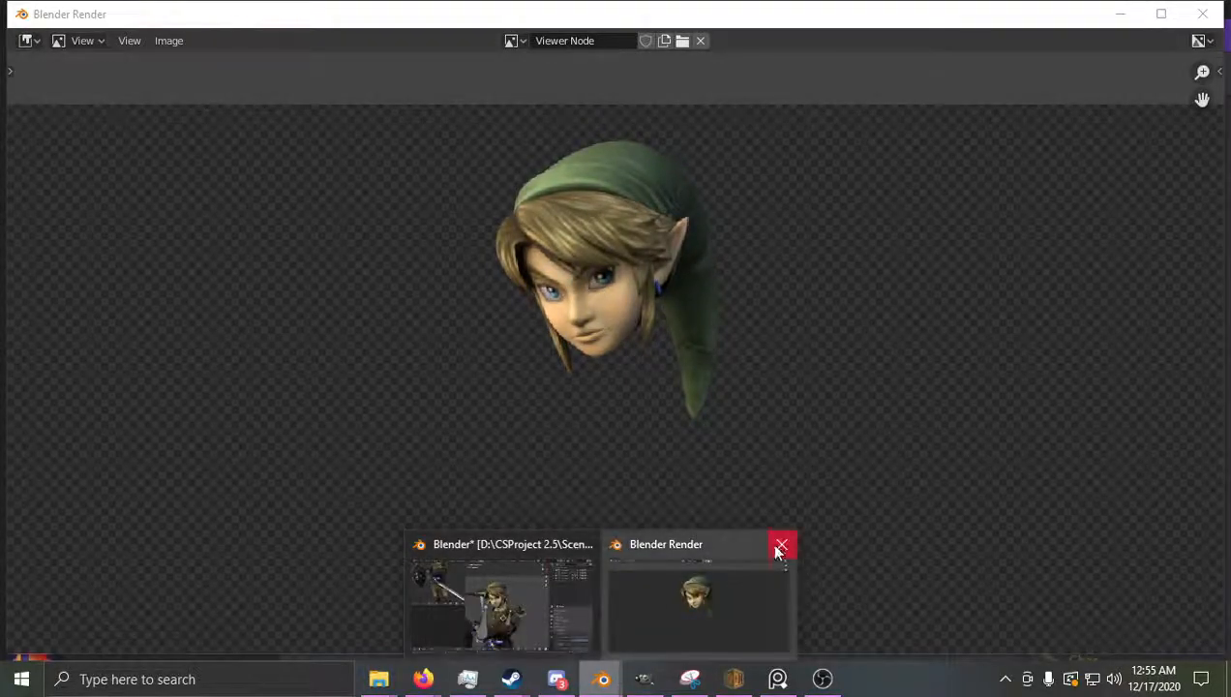
{"action": "left_click", "coordinate": [779, 545]}
{"action": "left_click", "coordinate": [610, 608]}
Select the character's armature in the camera view.
{"action": "scroll", "coordinate": [617, 390], "scroll_direction": "down", "scroll_amount": 2}
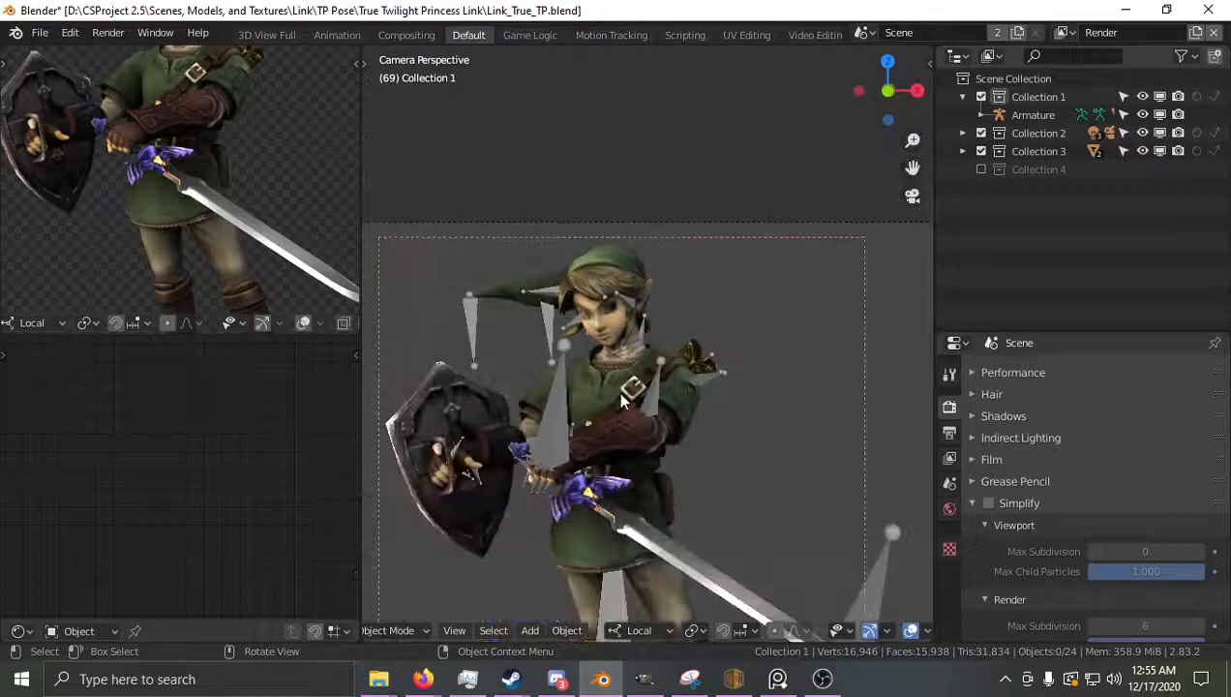
{"action": "scroll", "coordinate": [655, 323], "scroll_direction": "down", "scroll_amount": 2}
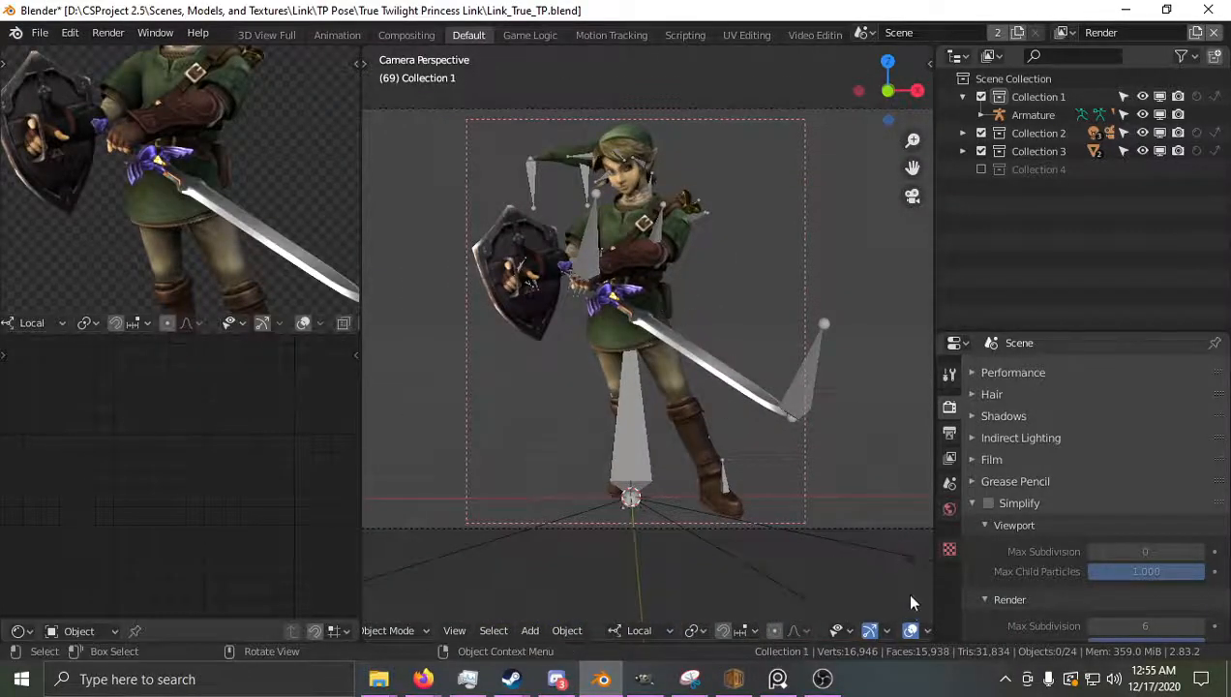
{"action": "left_click", "coordinate": [638, 444]}
{"action": "scroll", "coordinate": [707, 309], "scroll_direction": "up", "scroll_amount": 2}
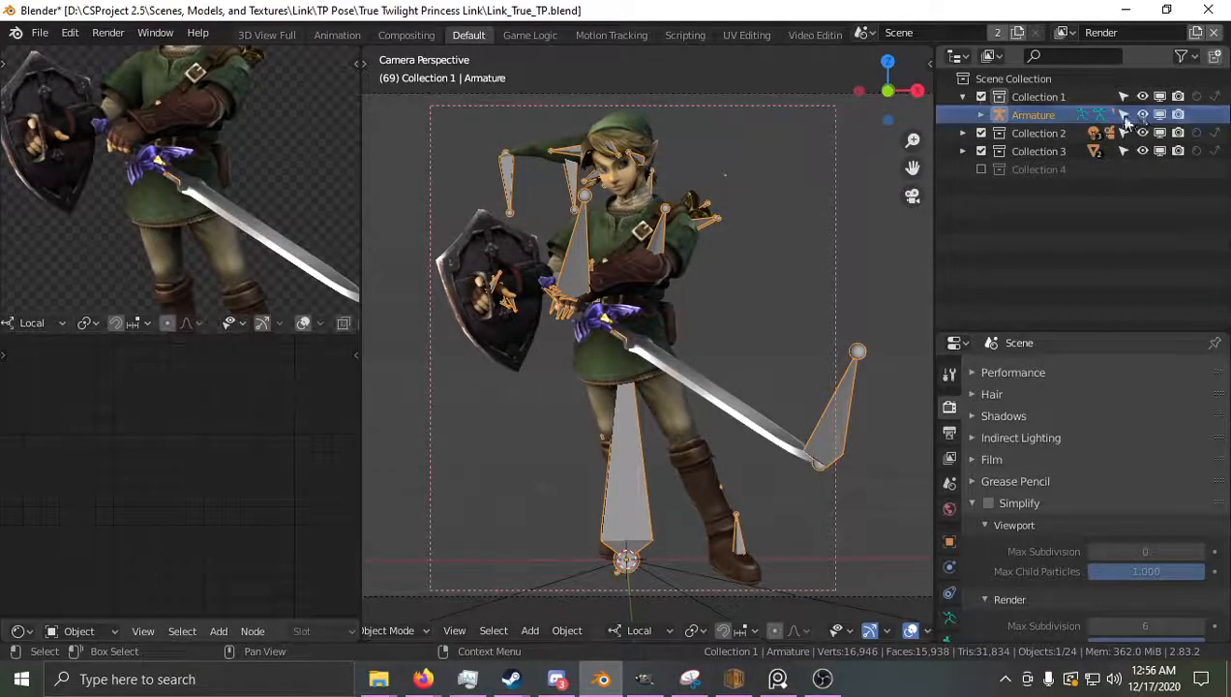
{"action": "left_click", "coordinate": [925, 631]}
{"action": "left_click", "coordinate": [954, 376]}
{"action": "left_click", "coordinate": [953, 376]}
{"action": "left_click", "coordinate": [610, 473]}
{"action": "left_click", "coordinate": [848, 430]}
{"action": "left_click", "coordinate": [388, 630]}
{"action": "left_click", "coordinate": [385, 608]}
{"action": "scroll", "coordinate": [455, 630], "scroll_direction": "up", "scroll_amount": 2}
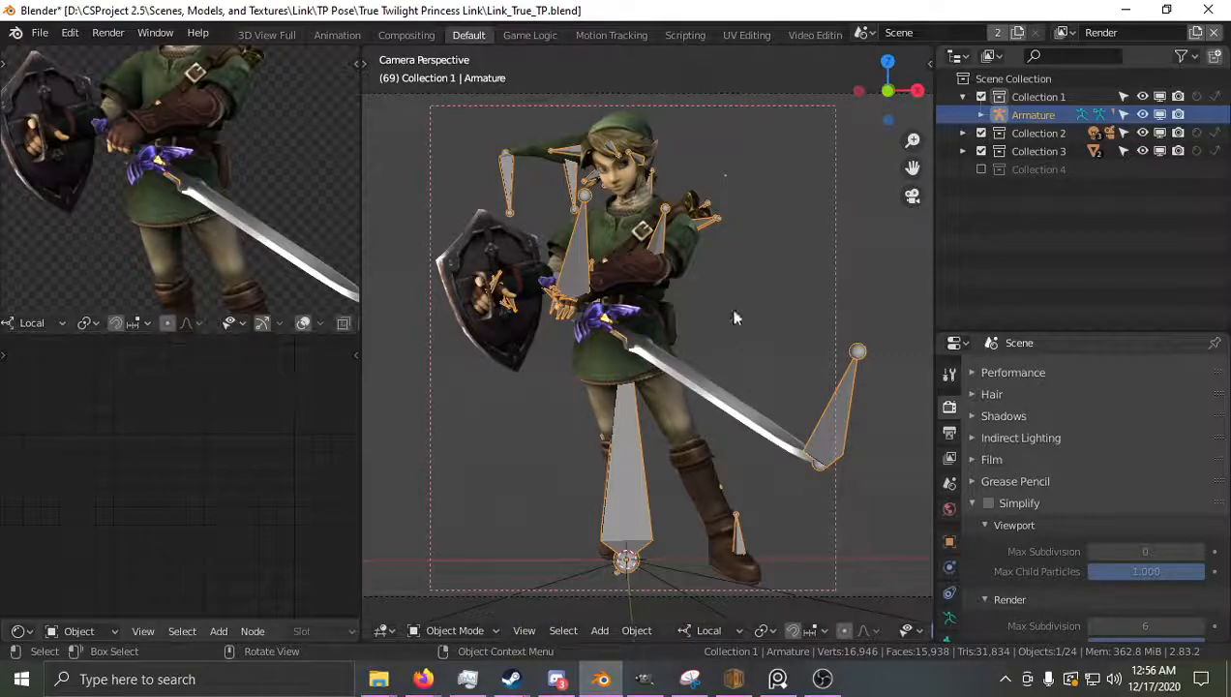
Duplicate the armature in place and move the copy to Collection 4.
{"action": "key", "text": "shift+d"}
{"action": "right_click", "coordinate": [693, 408]}
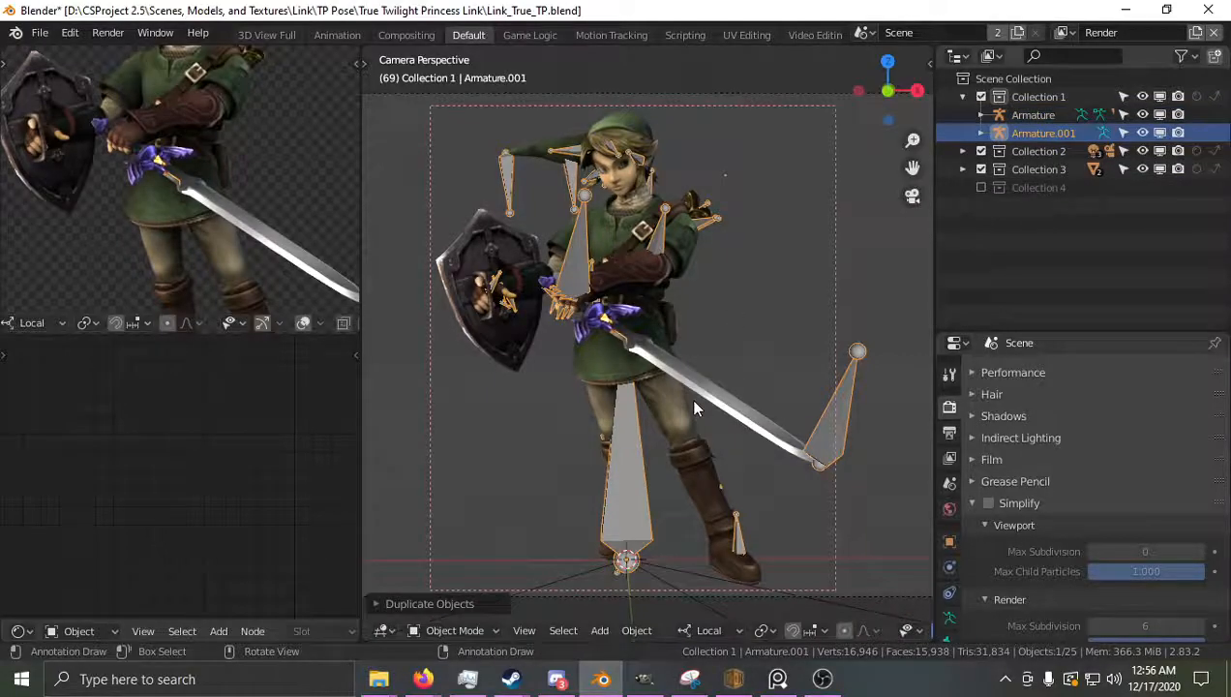
{"action": "left_click", "coordinate": [1034, 135]}
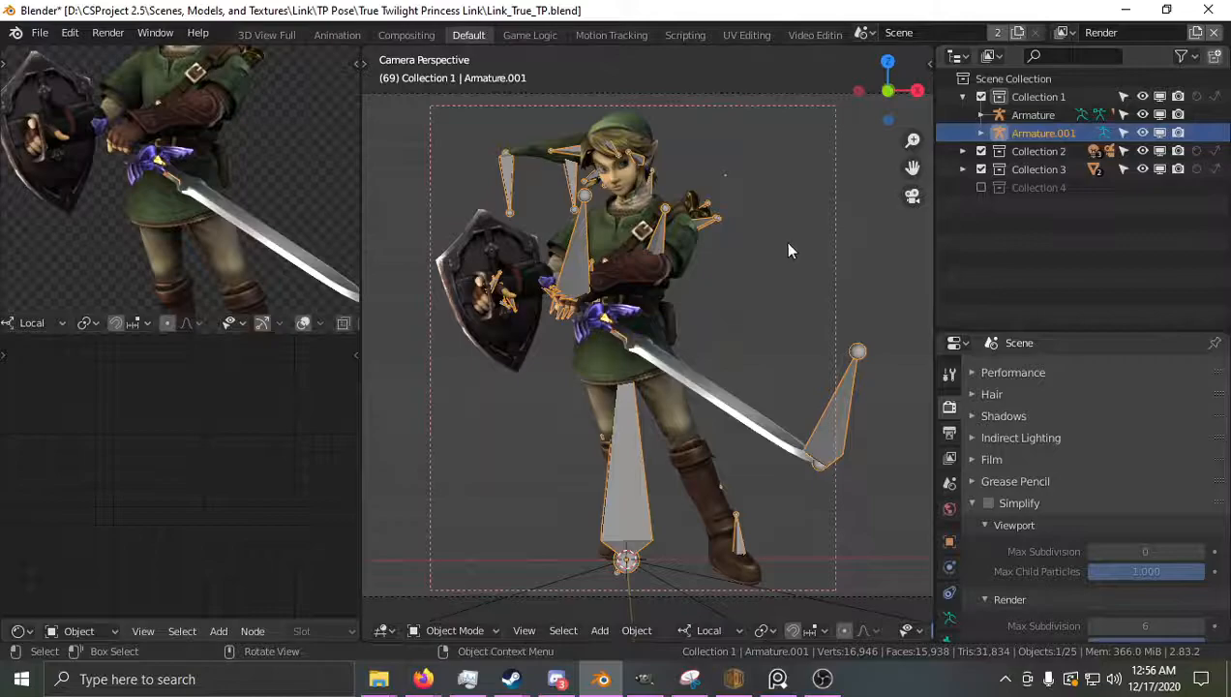
{"action": "key", "text": "m"}
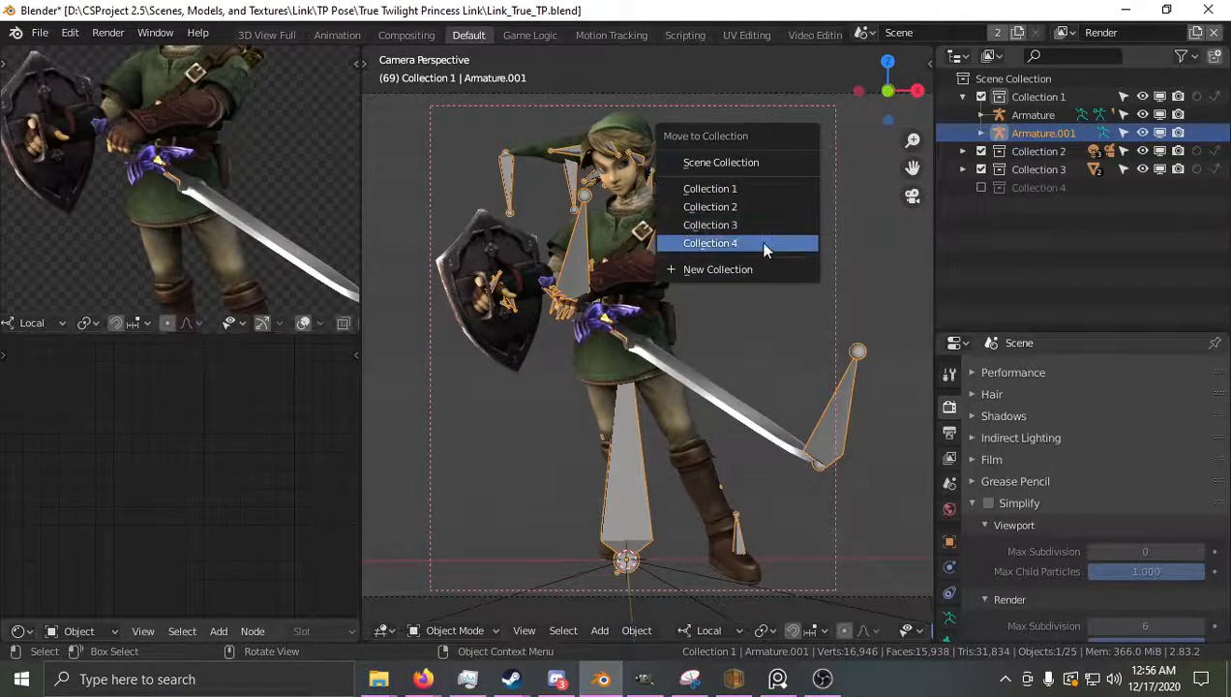
{"action": "left_click", "coordinate": [766, 248]}
Hide the original armature in Collection 1 from the viewport.
{"action": "middle_click_drag", "start_coordinate": [684, 191], "coordinate": [679, 313], "text": "shift"}
{"action": "scroll", "coordinate": [679, 312], "scroll_direction": "up", "scroll_amount": 2}
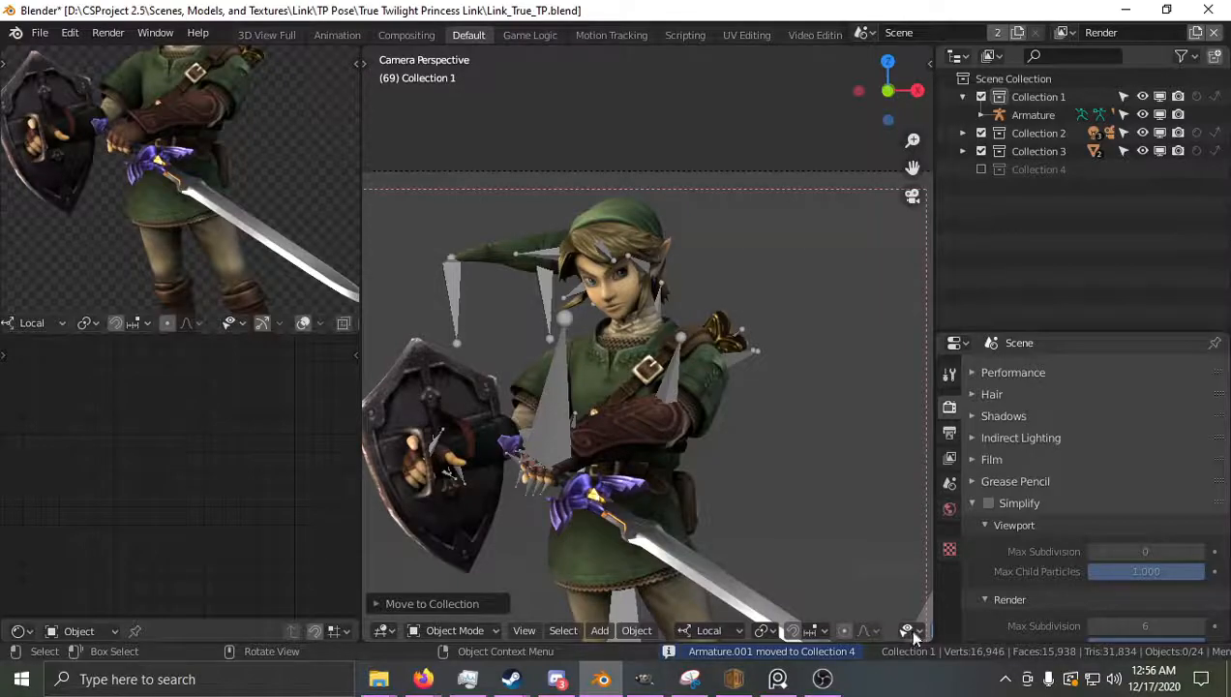
{"action": "left_click", "coordinate": [907, 630]}
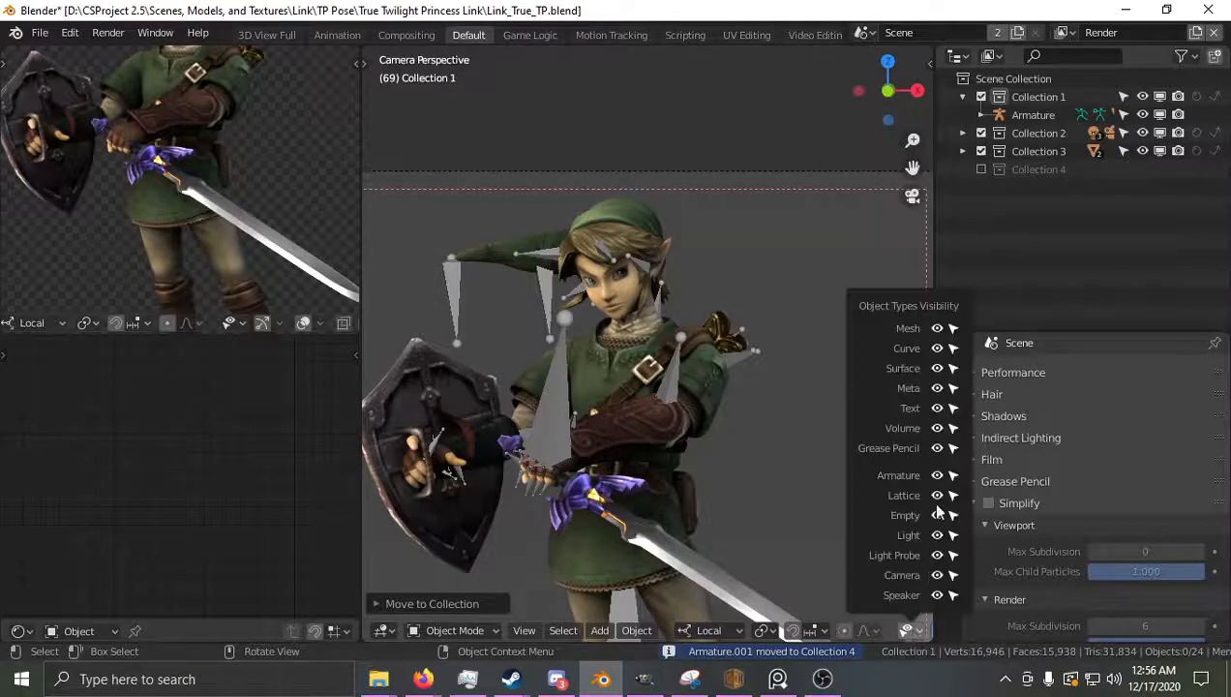
{"action": "scroll", "coordinate": [838, 631], "scroll_direction": "down", "scroll_amount": 3}
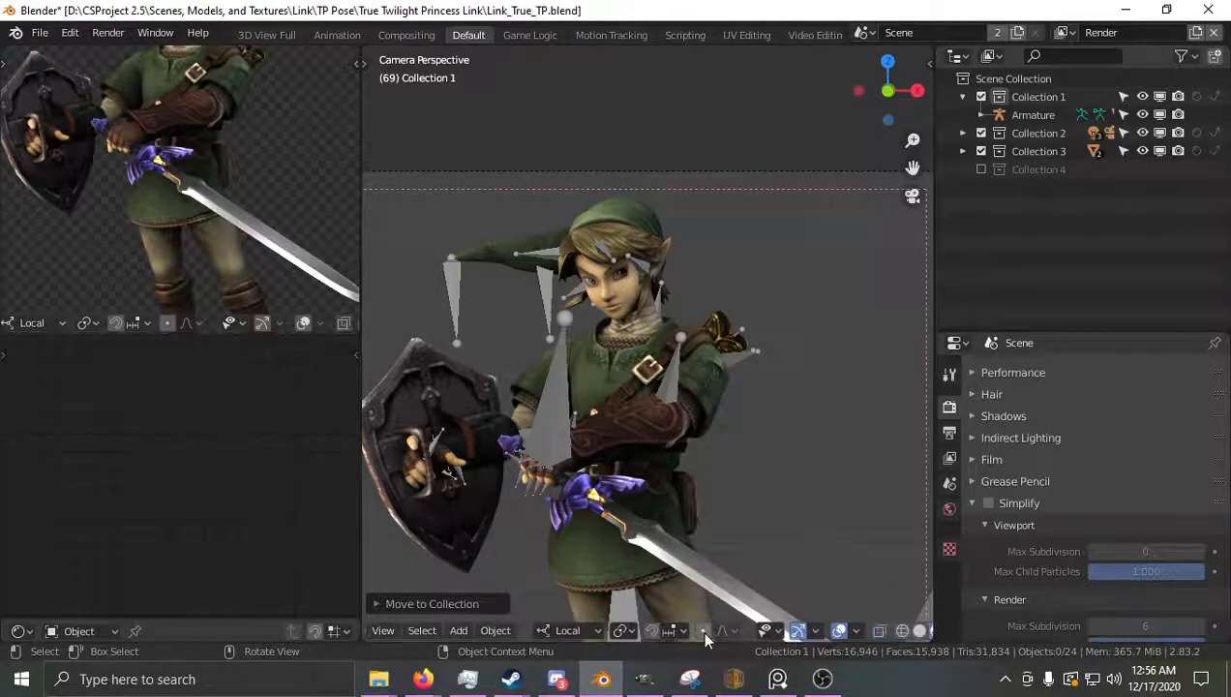
{"action": "scroll", "coordinate": [777, 361], "scroll_direction": "up", "scroll_amount": 2}
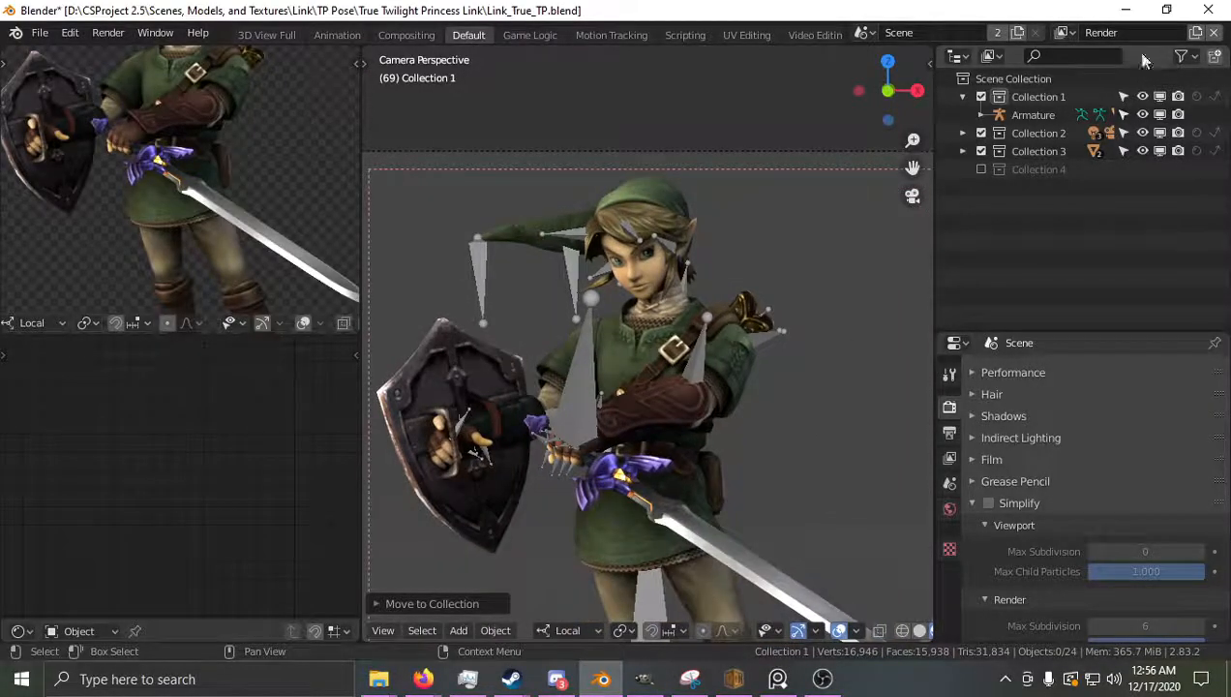
{"action": "left_click", "coordinate": [1142, 114]}
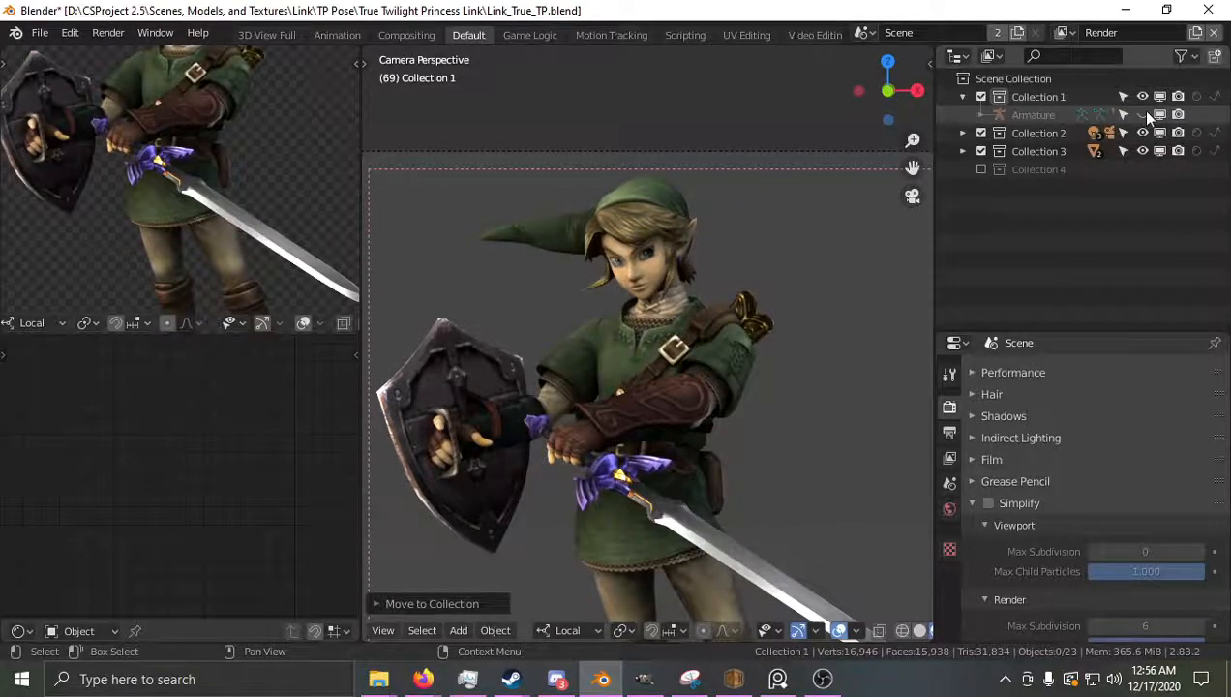
Expand the armature's pose hierarchy in the outliner and select the BagBNa bone.
{"action": "left_click", "coordinate": [982, 114]}
{"action": "left_click", "coordinate": [1007, 134]}
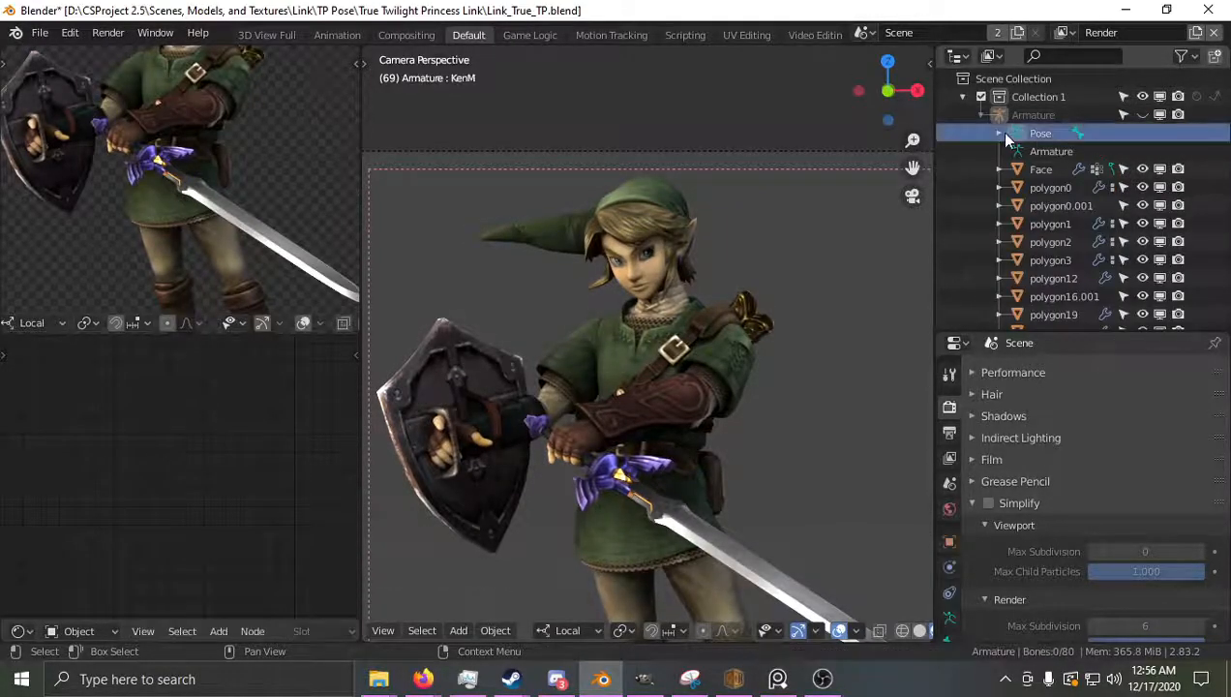
{"action": "left_click", "coordinate": [1000, 134]}
{"action": "middle_click_drag", "start_coordinate": [1088, 192], "coordinate": [1001, 91]}
{"action": "left_click", "coordinate": [1045, 195]}
Unhide the armature and turn off the Bones overlay in the 3D viewport.
{"action": "middle_click_drag", "start_coordinate": [675, 488], "coordinate": [650, 275], "text": "shift"}
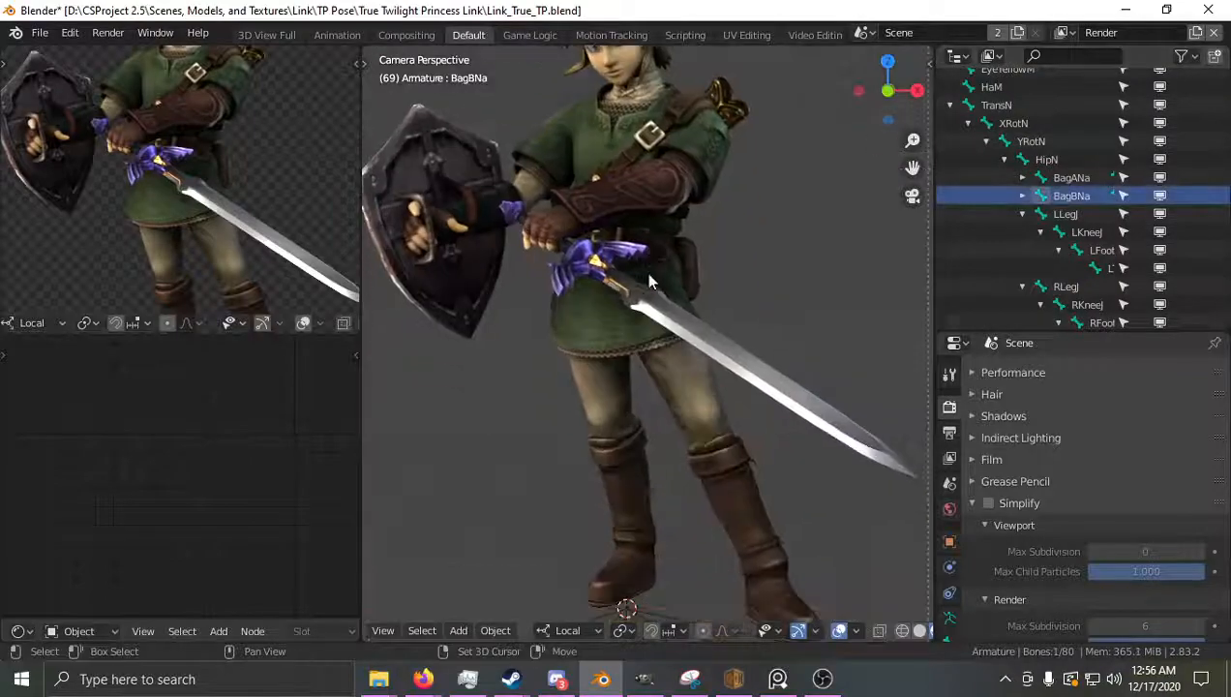
{"action": "key", "text": "t"}
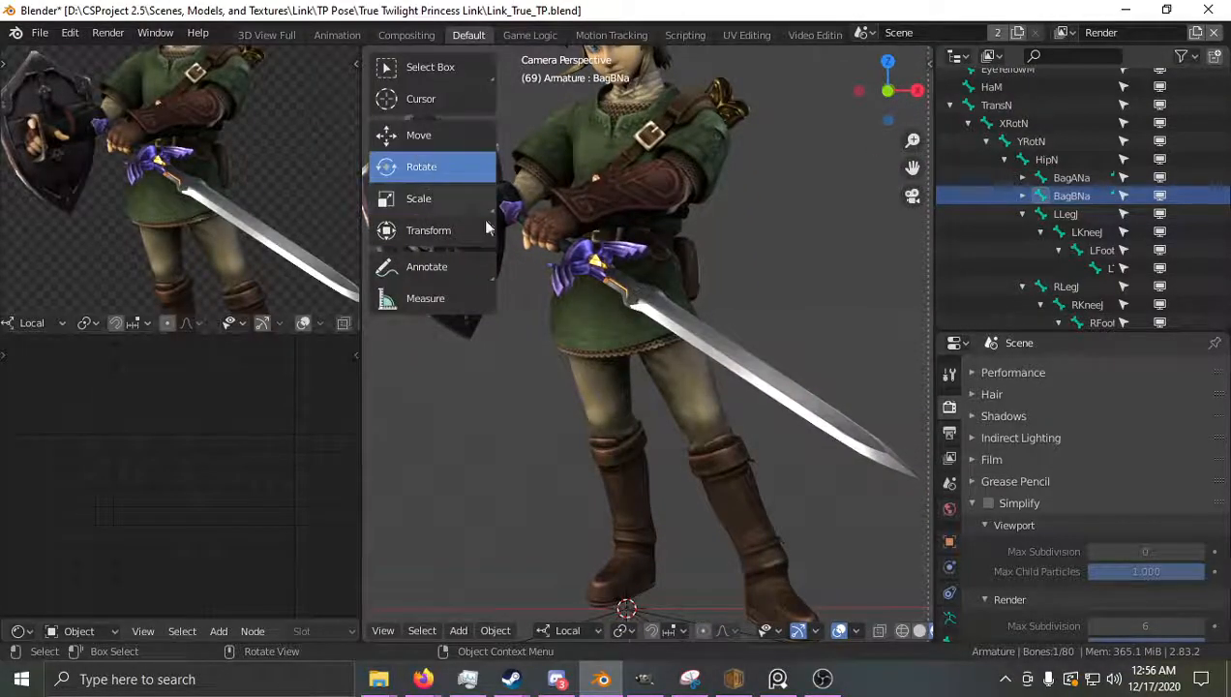
{"action": "key", "text": "t"}
{"action": "middle_click_drag", "start_coordinate": [1084, 214], "coordinate": [1167, 334]}
{"action": "left_click", "coordinate": [1142, 115]}
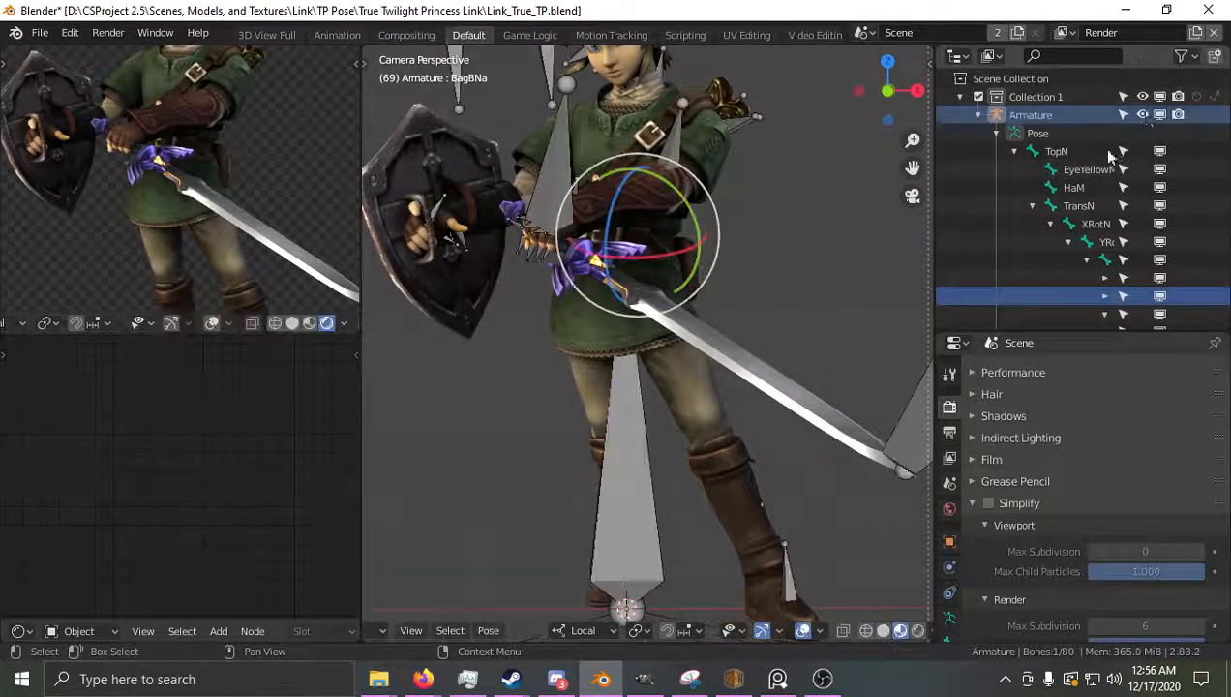
{"action": "left_click", "coordinate": [793, 630]}
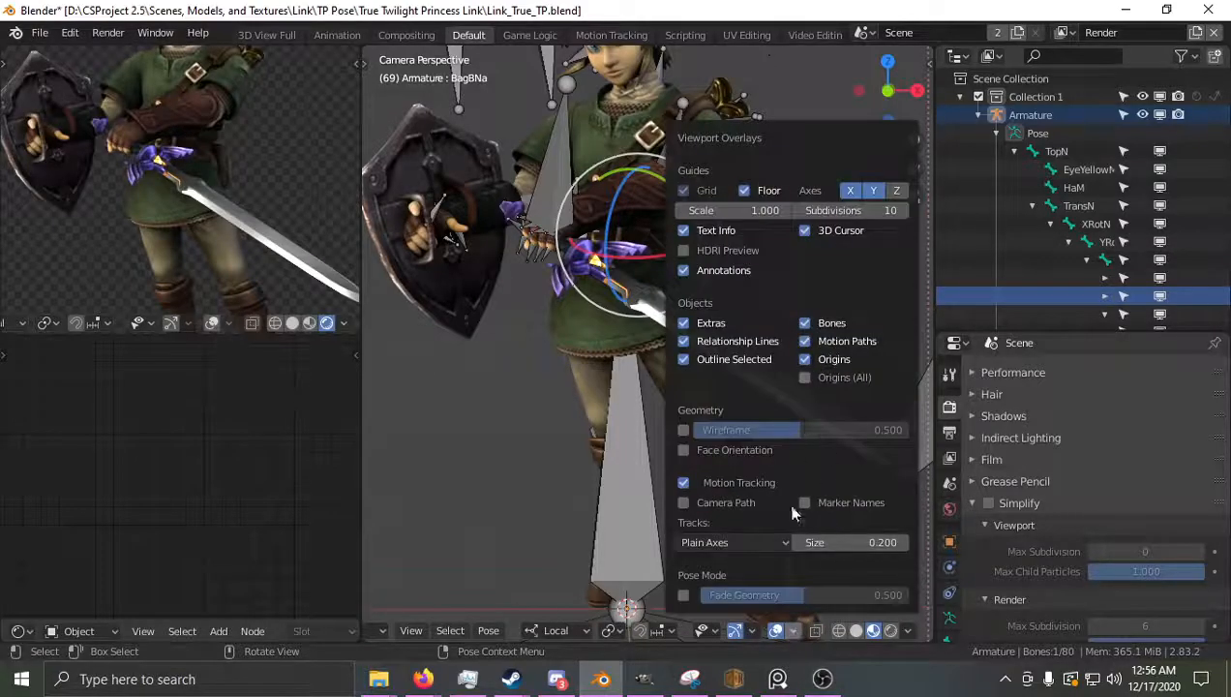
{"action": "left_click", "coordinate": [804, 323]}
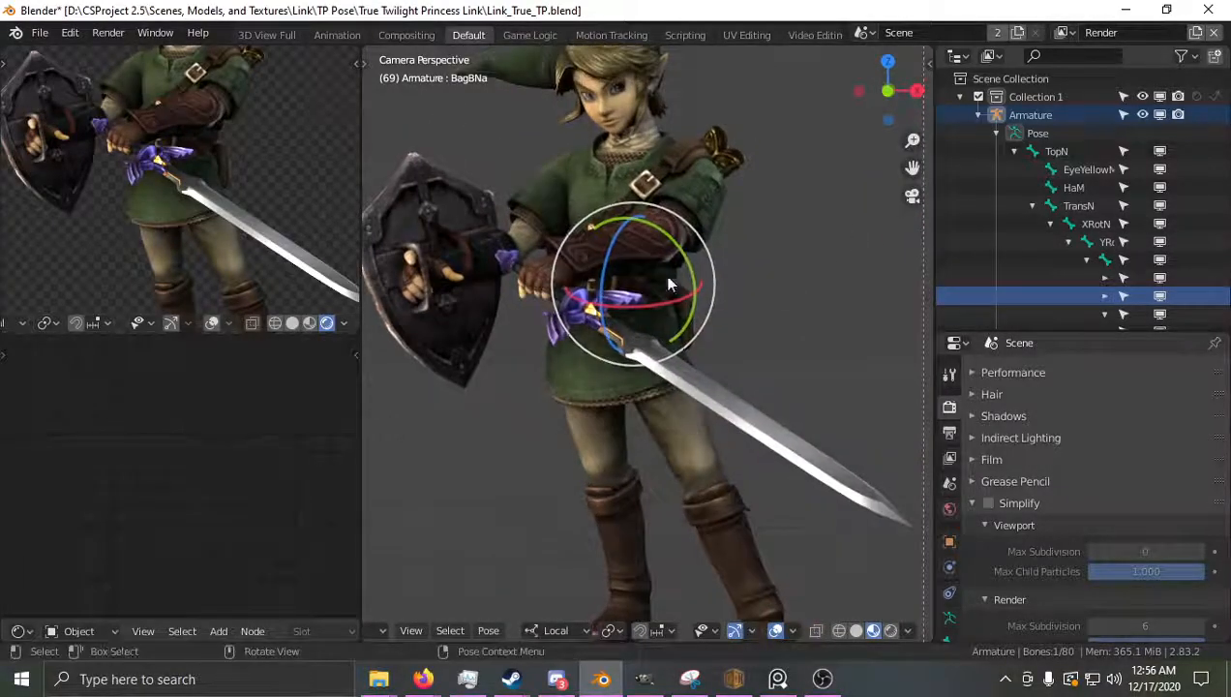
Try rotating the BagBNa bone with its rotation gizmo and undo the rotation.
{"action": "left_click_drag", "start_coordinate": [684, 253], "coordinate": [728, 271]}
{"action": "key", "text": "ctrl+z"}
{"action": "mouse_move", "coordinate": [684, 258]}
{"action": "middle_mouse_down", "text": "shift"}
{"action": "mouse_move", "coordinate": [697, 260]}
{"action": "mouse_move", "coordinate": [692, 249]}
{"action": "middle_mouse_up", "text": "shift"}
{"action": "scroll", "coordinate": [697, 260], "scroll_direction": "down", "scroll_amount": 1}
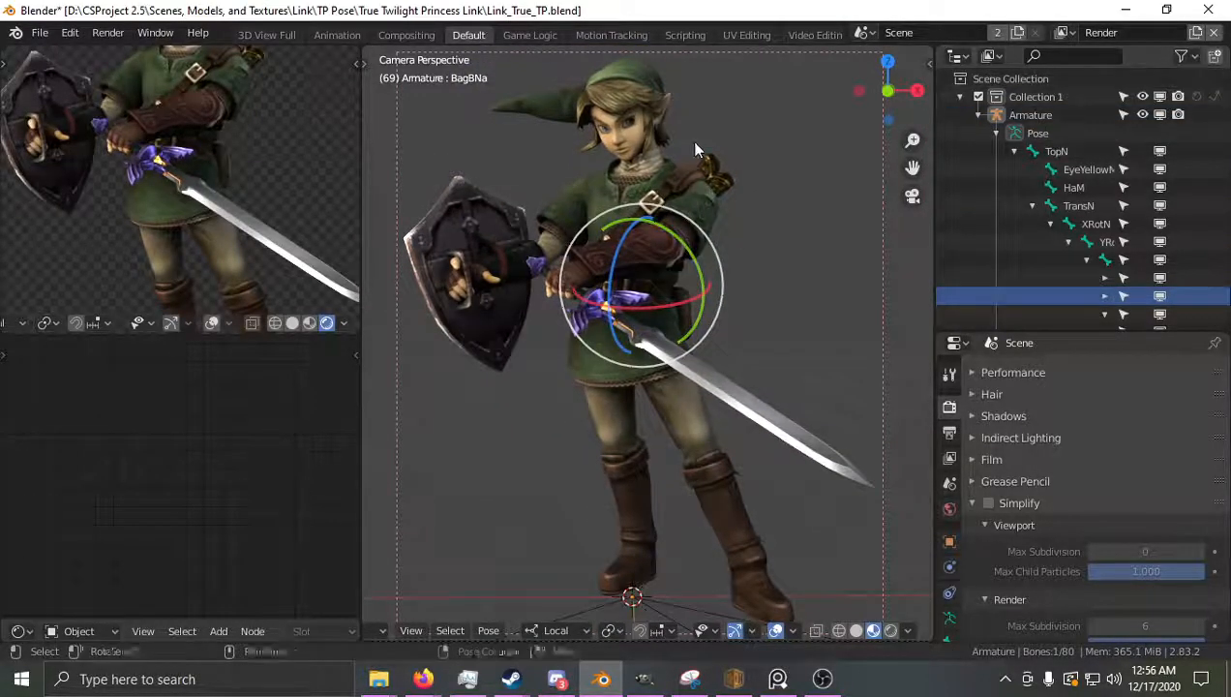
Duplicate the character's hair mesh in place and move the copy to Collection 4.
{"action": "middle_click_drag", "start_coordinate": [691, 142], "coordinate": [693, 297], "text": "shift"}
{"action": "scroll", "coordinate": [693, 297], "scroll_direction": "up", "scroll_amount": 3}
{"action": "left_click", "coordinate": [693, 298]}
{"action": "scroll", "coordinate": [670, 339], "scroll_direction": "up", "scroll_amount": 3}
{"action": "middle_click_drag", "start_coordinate": [639, 219], "coordinate": [695, 284], "text": "shift"}
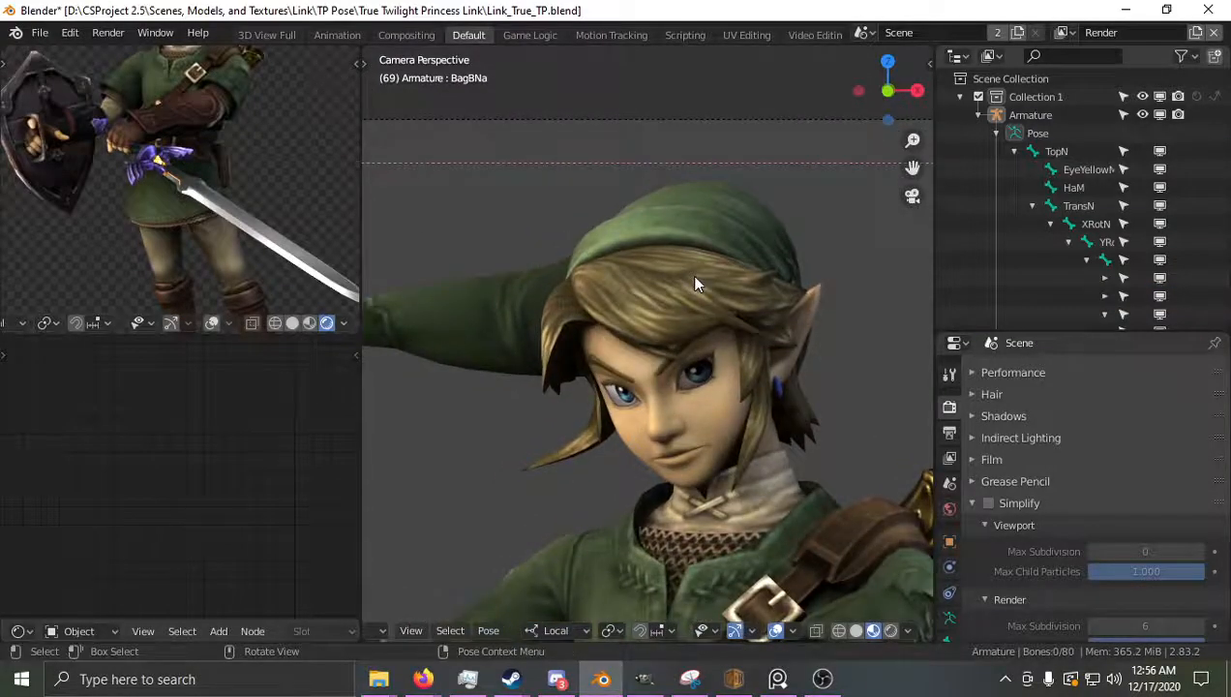
{"action": "left_click", "coordinate": [649, 301]}
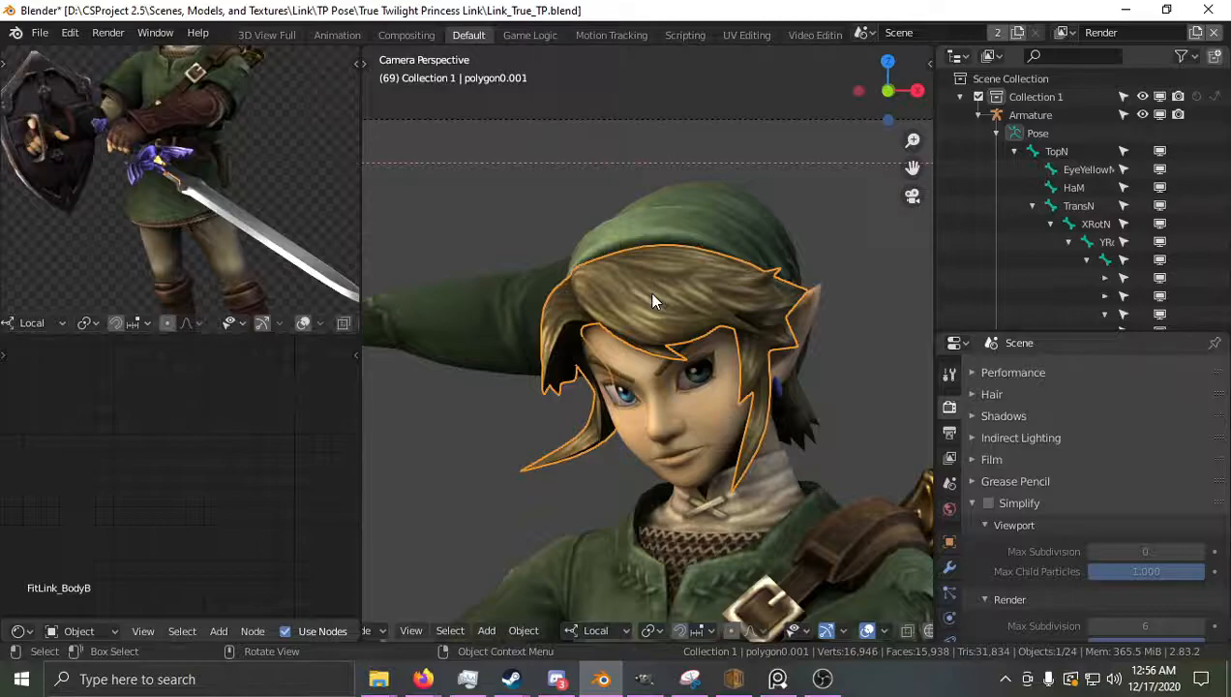
{"action": "key", "text": "shift+d"}
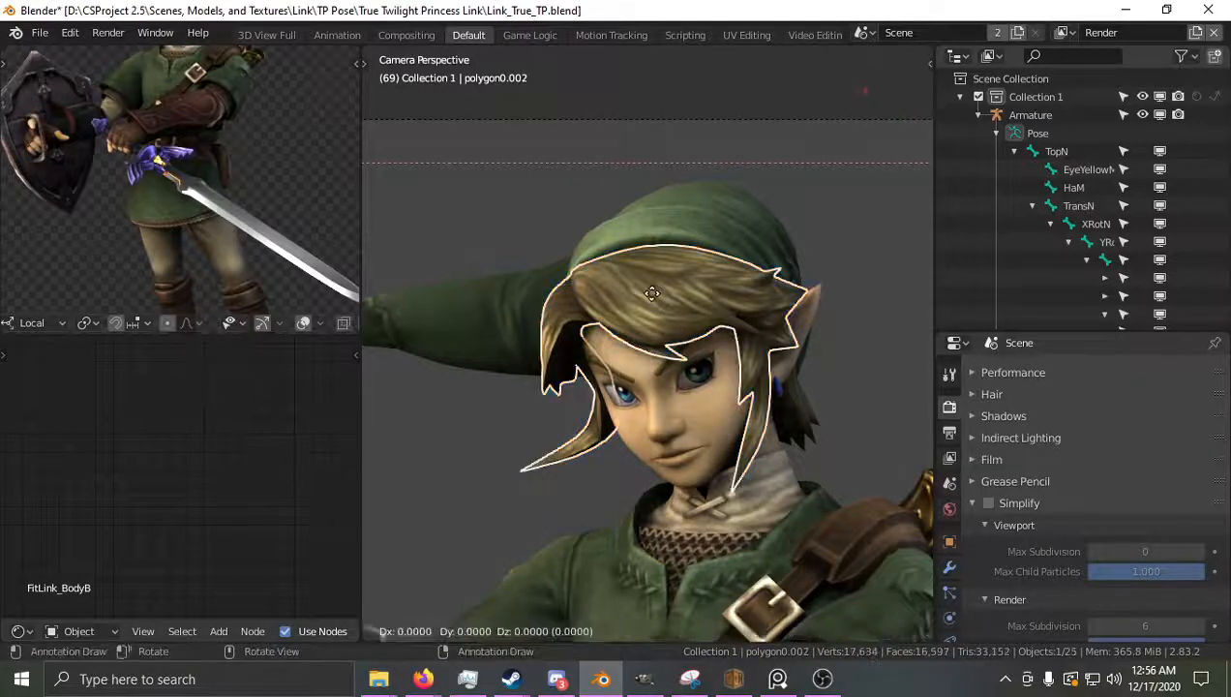
{"action": "right_click", "coordinate": [652, 299]}
{"action": "key", "text": "m"}
{"action": "left_click", "coordinate": [653, 299]}
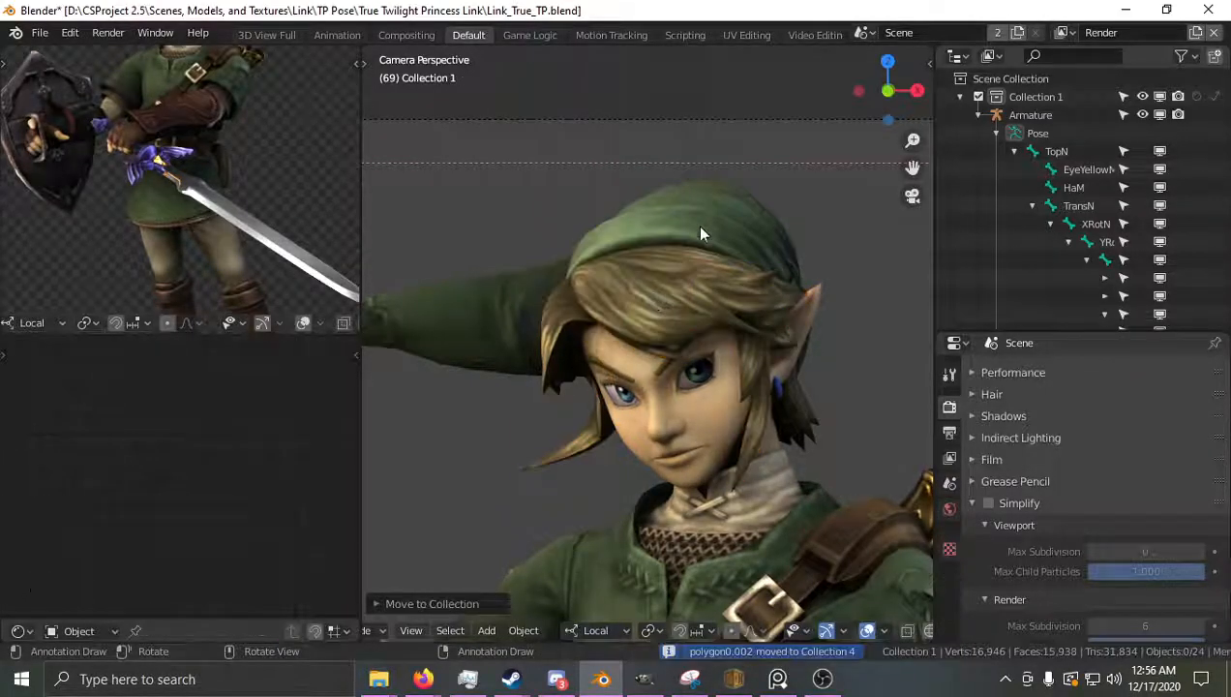
Duplicate the green hat mesh in place and move the copy to Collection 4.
{"action": "left_click", "coordinate": [696, 218]}
{"action": "key", "text": "shift+d"}
{"action": "right_click", "coordinate": [695, 218]}
{"action": "key", "text": "m"}
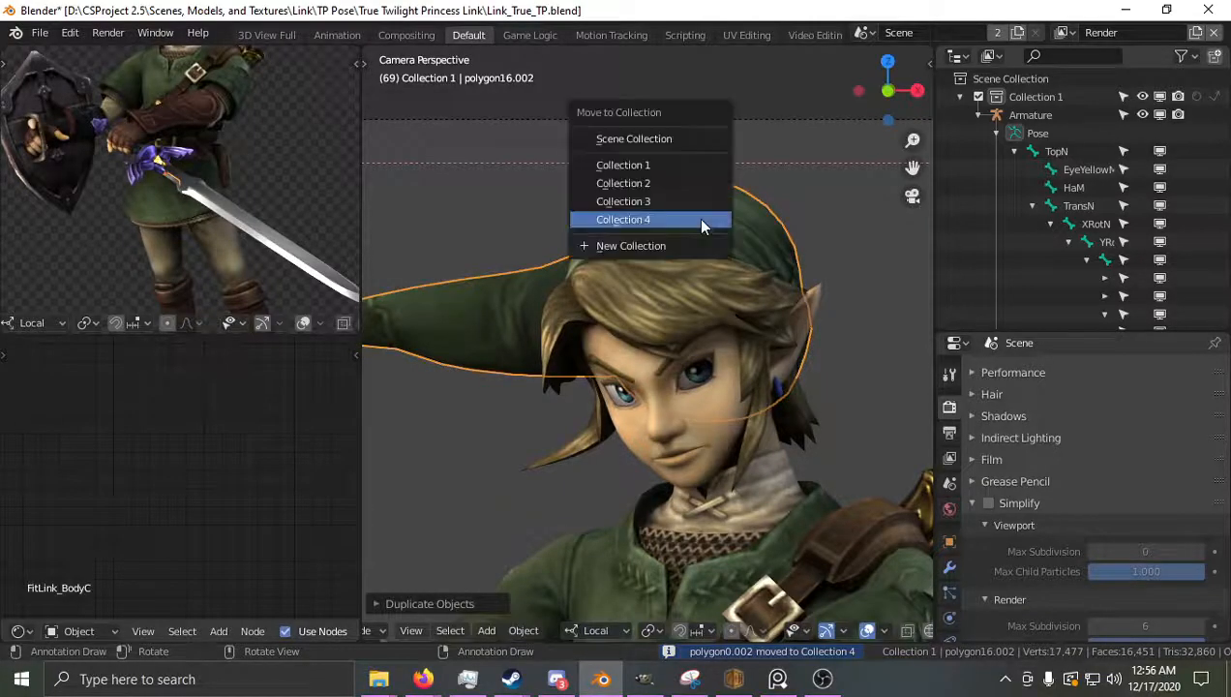
{"action": "left_click", "coordinate": [703, 227]}
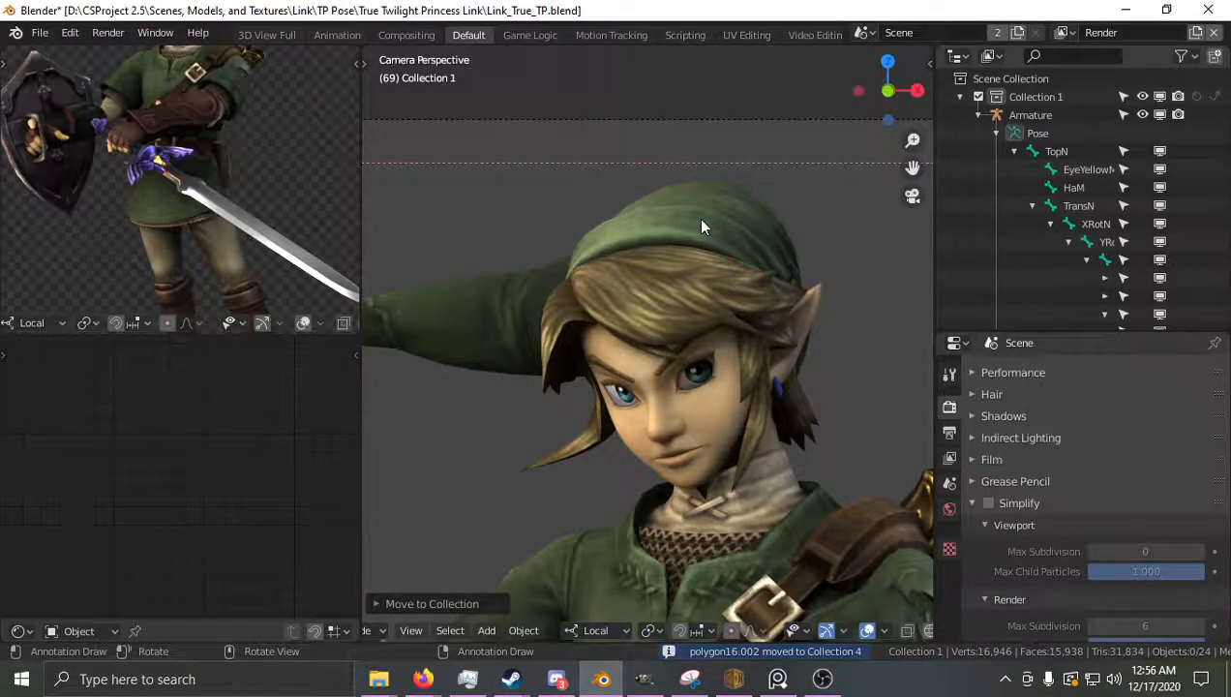
Duplicate the Face mesh in place and move the copy to Collection 4.
{"action": "left_click", "coordinate": [716, 429]}
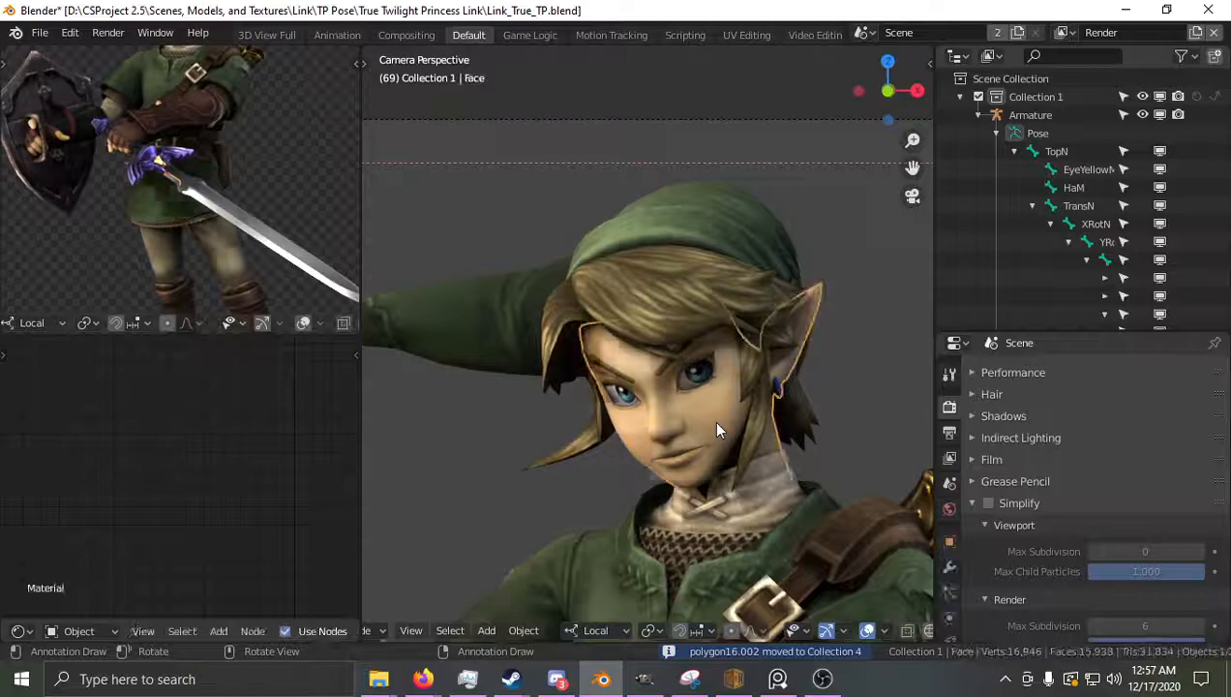
{"action": "key", "text": "shift+d"}
{"action": "right_click", "coordinate": [730, 339]}
{"action": "key", "text": "m"}
{"action": "left_click", "coordinate": [725, 347]}
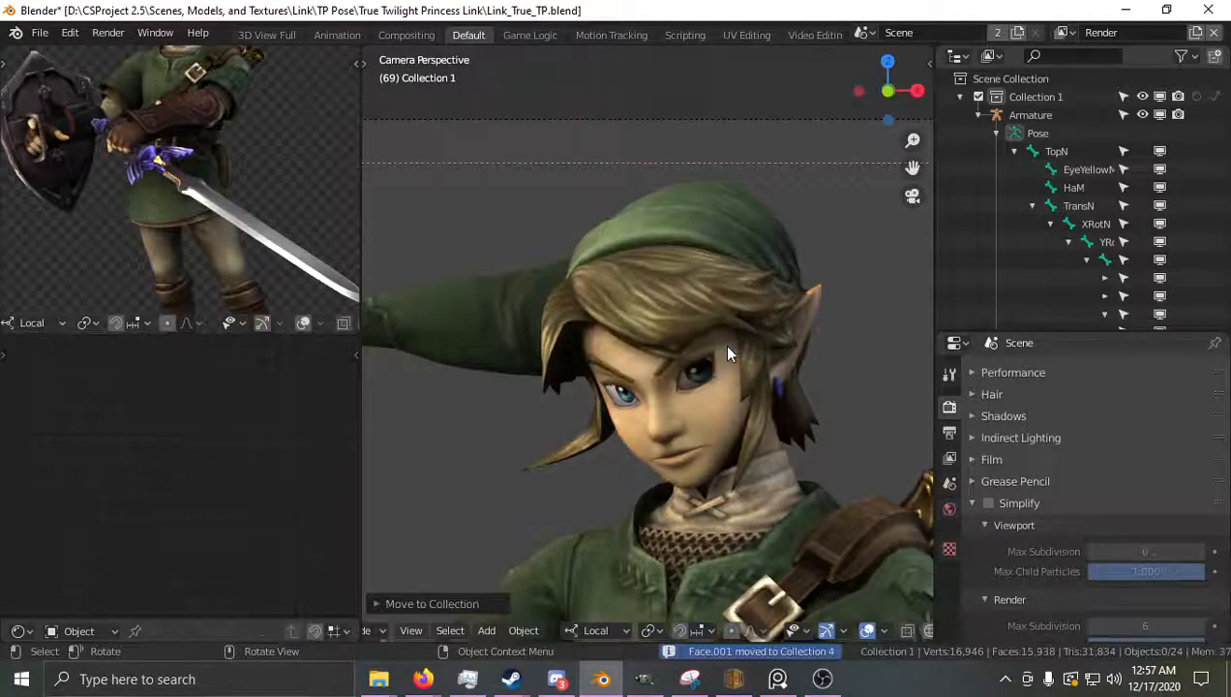
Enable Simplify in the scene's render settings.
{"action": "left_click", "coordinate": [988, 504]}
{"action": "scroll", "coordinate": [749, 429], "scroll_direction": "down", "scroll_amount": 3}
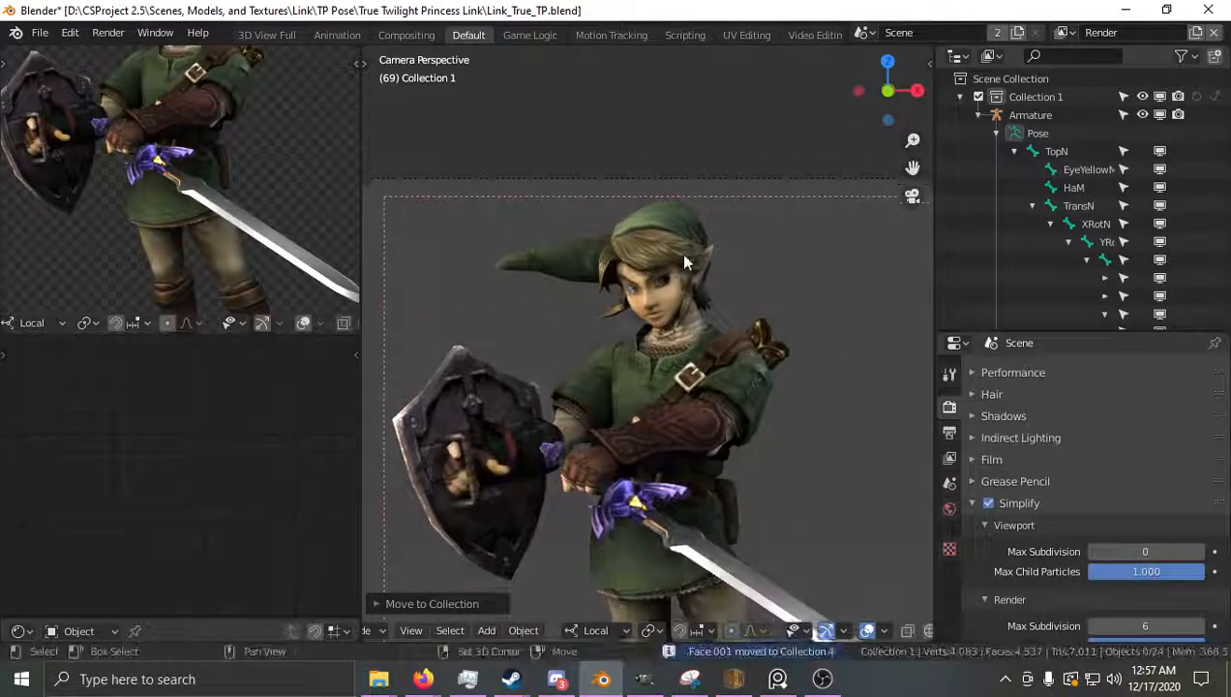
{"action": "middle_click_drag", "start_coordinate": [683, 262], "coordinate": [694, 317], "text": "shift"}
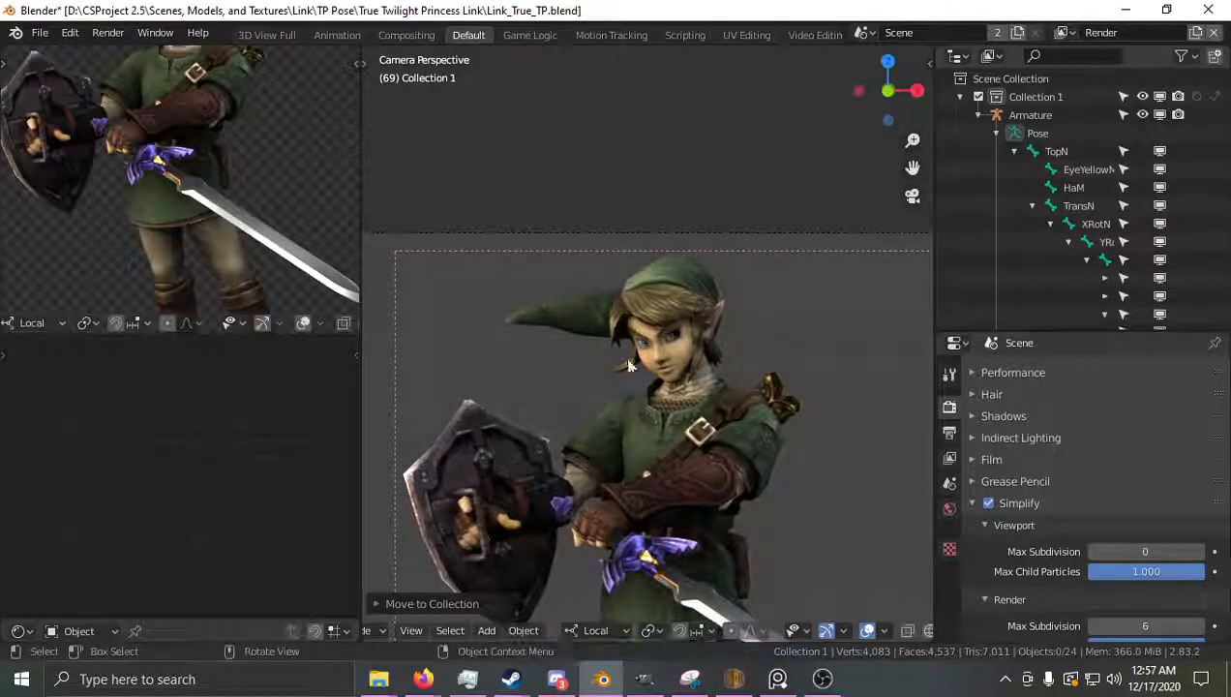
Collapse Collection 1 in the outliner and switch the active view layer to Stock.
{"action": "left_click", "coordinate": [959, 97]}
{"action": "left_click", "coordinate": [1064, 32]}
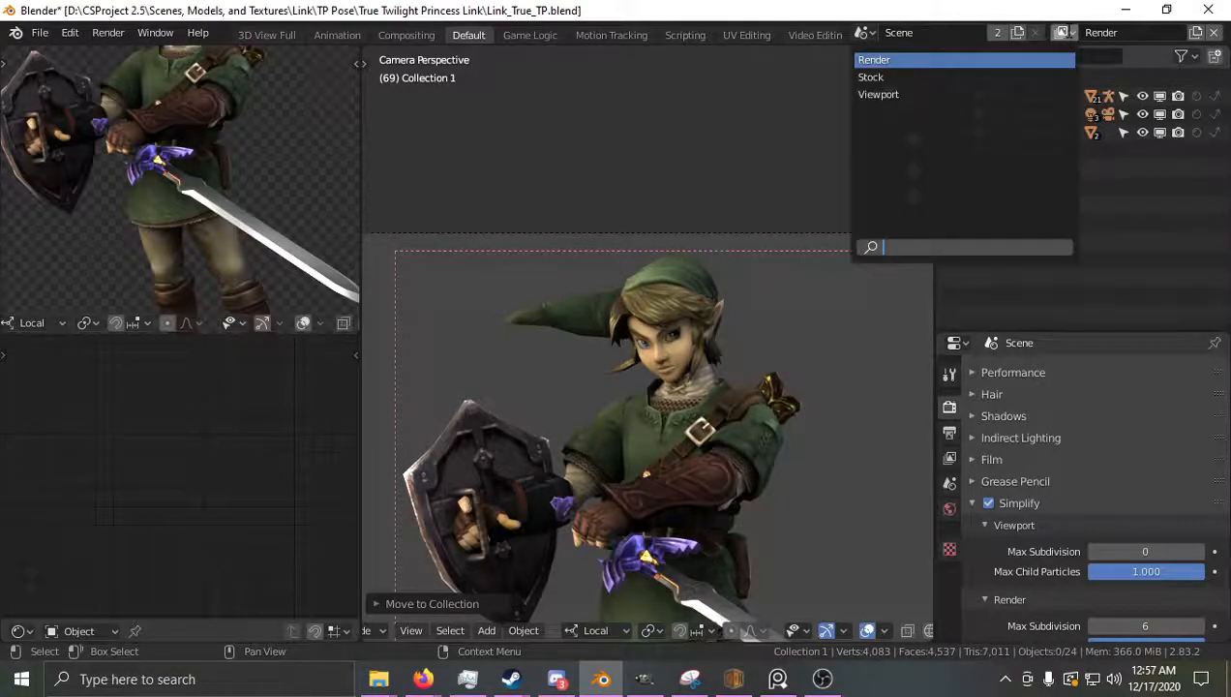
{"action": "left_click", "coordinate": [960, 78]}
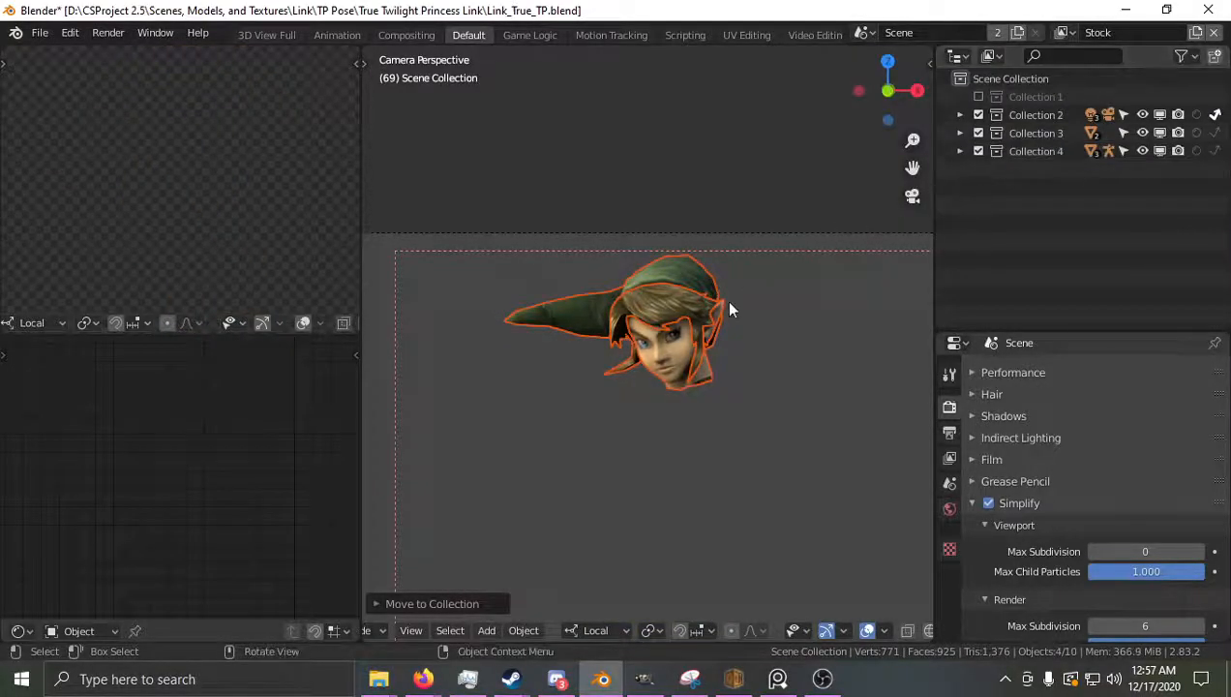
Deselect all objects in the Stock view layer and inspect the isolated head, hair and hat copies.
{"action": "scroll", "coordinate": [728, 303], "scroll_direction": "up", "scroll_amount": 3}
{"action": "key", "text": "alt+a"}
{"action": "middle_click_drag", "start_coordinate": [729, 303], "coordinate": [714, 299], "text": "shift"}
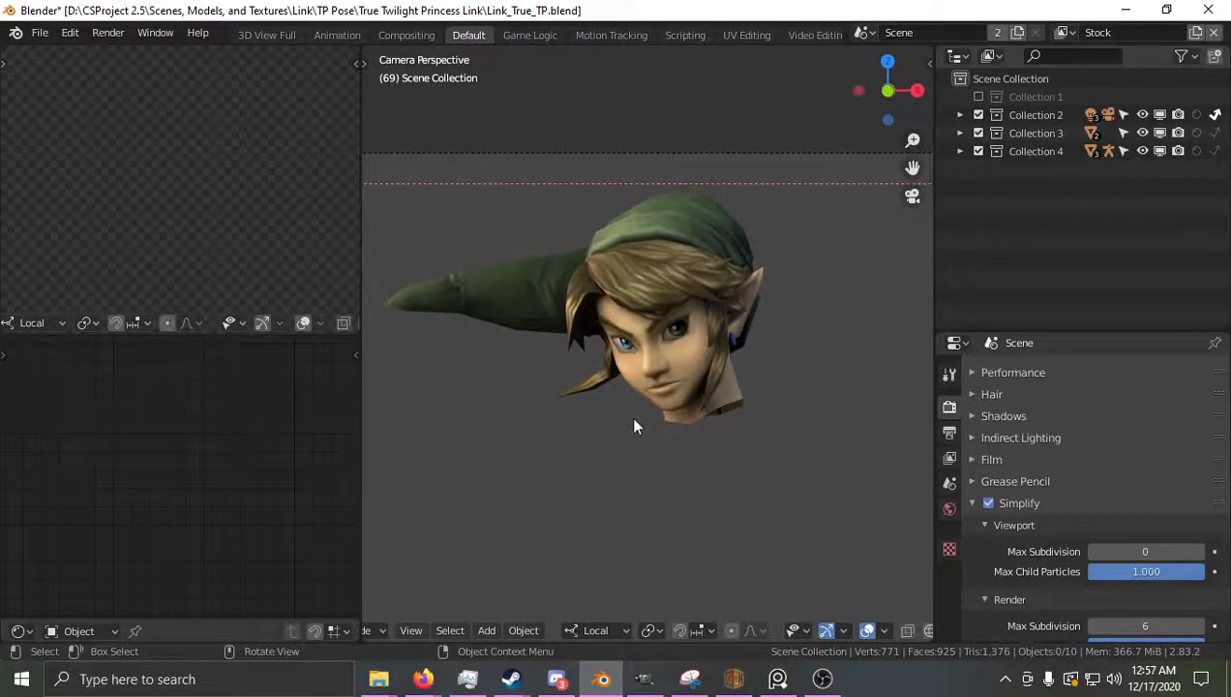
{"action": "scroll", "coordinate": [634, 419], "scroll_direction": "down", "scroll_amount": 3}
{"action": "middle_click_drag", "start_coordinate": [678, 345], "coordinate": [672, 283], "text": "shift"}
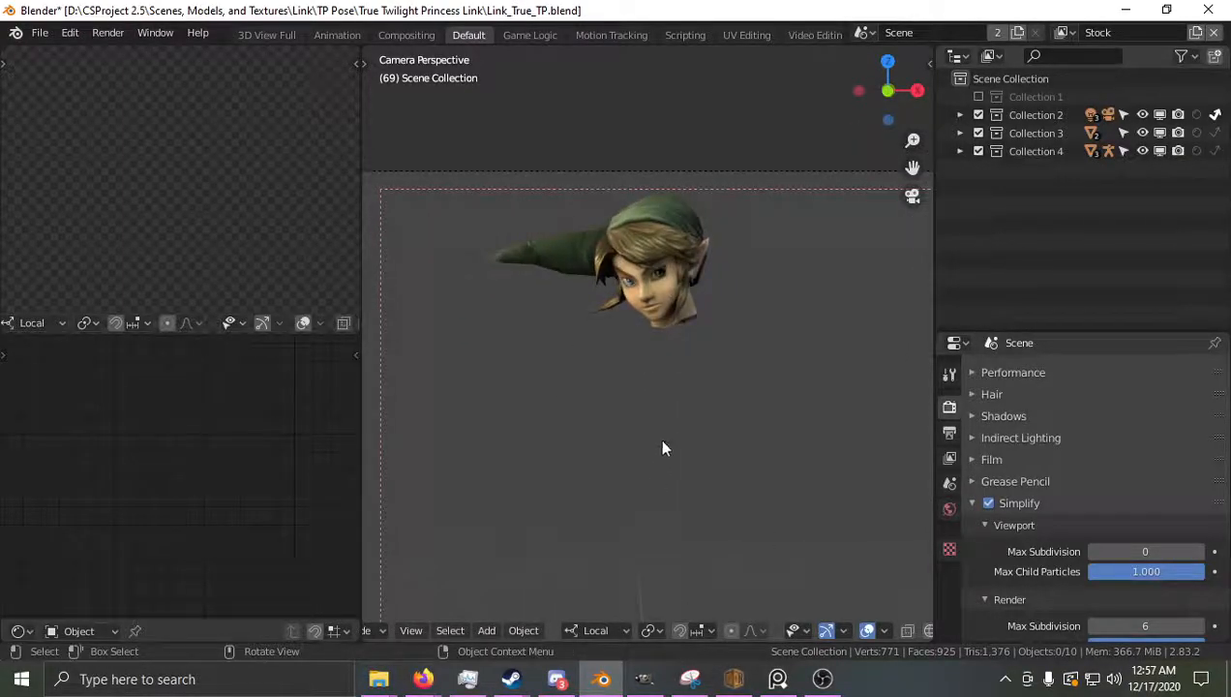
Briefly enable Collection 1 in the Stock view layer to compare the full character with the isolated head copies.
{"action": "scroll", "coordinate": [662, 448], "scroll_direction": "up", "scroll_amount": 3}
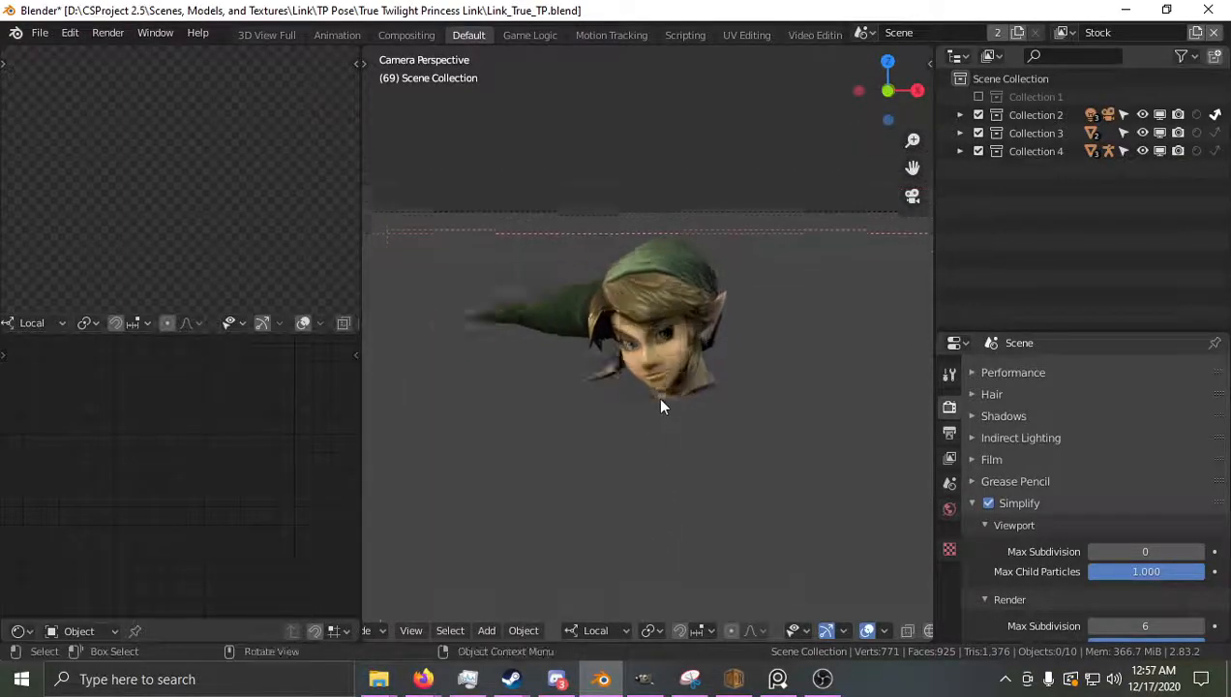
{"action": "left_click", "coordinate": [978, 97]}
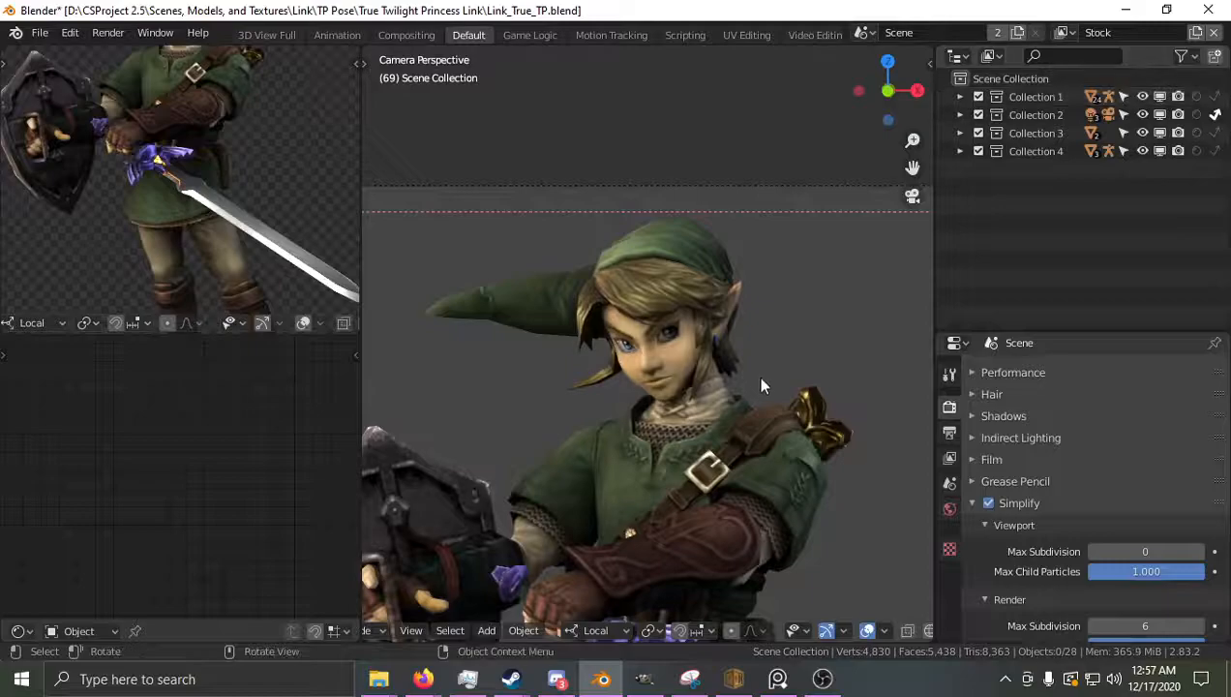
{"action": "scroll", "coordinate": [756, 376], "scroll_direction": "down", "scroll_amount": 5}
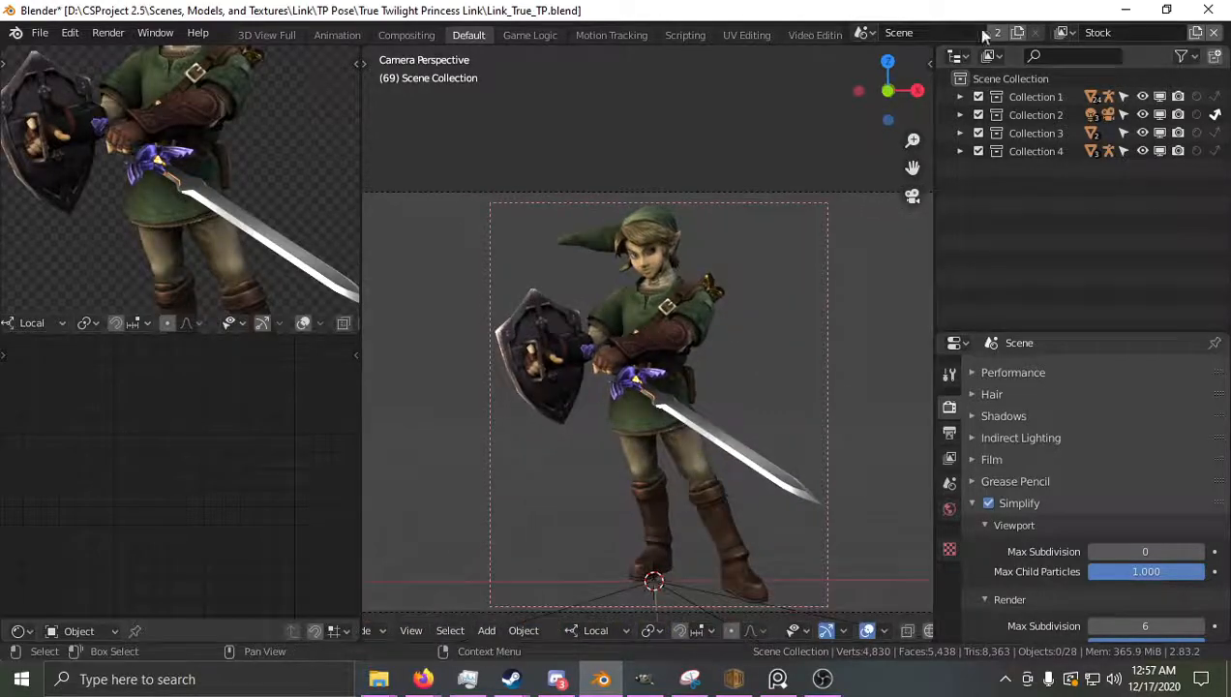
{"action": "left_click", "coordinate": [979, 97]}
{"action": "scroll", "coordinate": [685, 302], "scroll_direction": "up", "scroll_amount": 5}
{"action": "scroll", "coordinate": [743, 411], "scroll_direction": "down", "scroll_amount": 5}
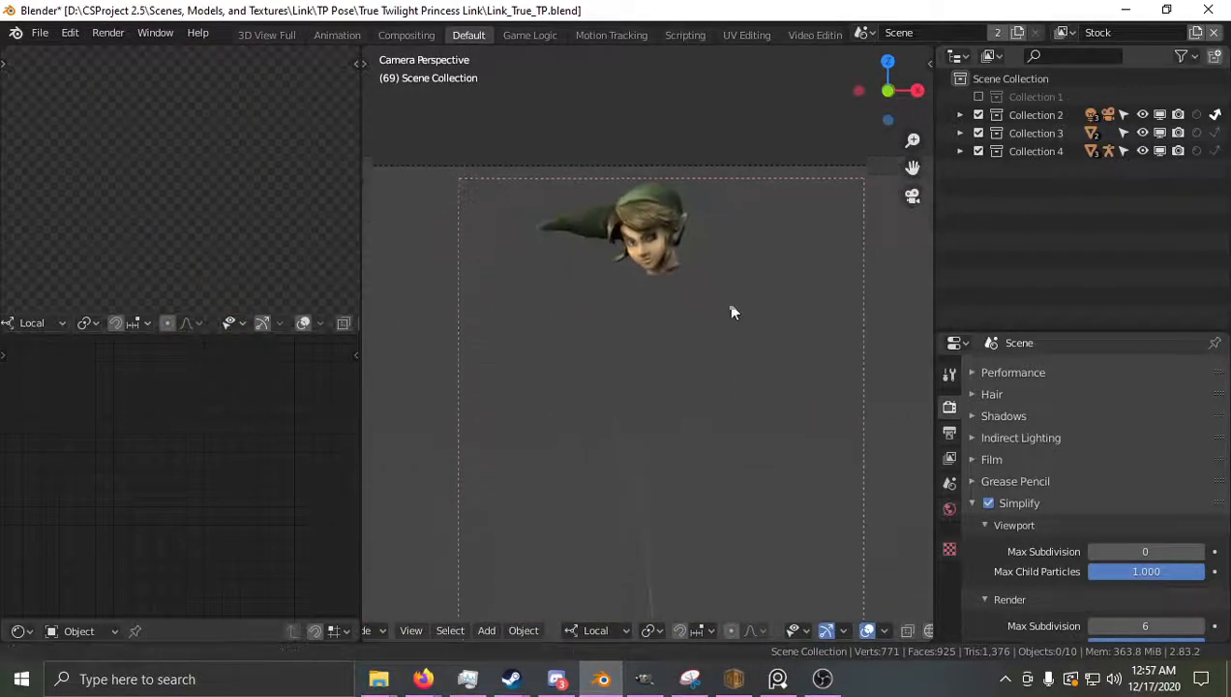
{"action": "scroll", "coordinate": [733, 426], "scroll_direction": "up", "scroll_amount": 6}
Set the parent of the duplicated hair mesh in Collection 4 to Armature.001.
{"action": "left_click", "coordinate": [734, 448]}
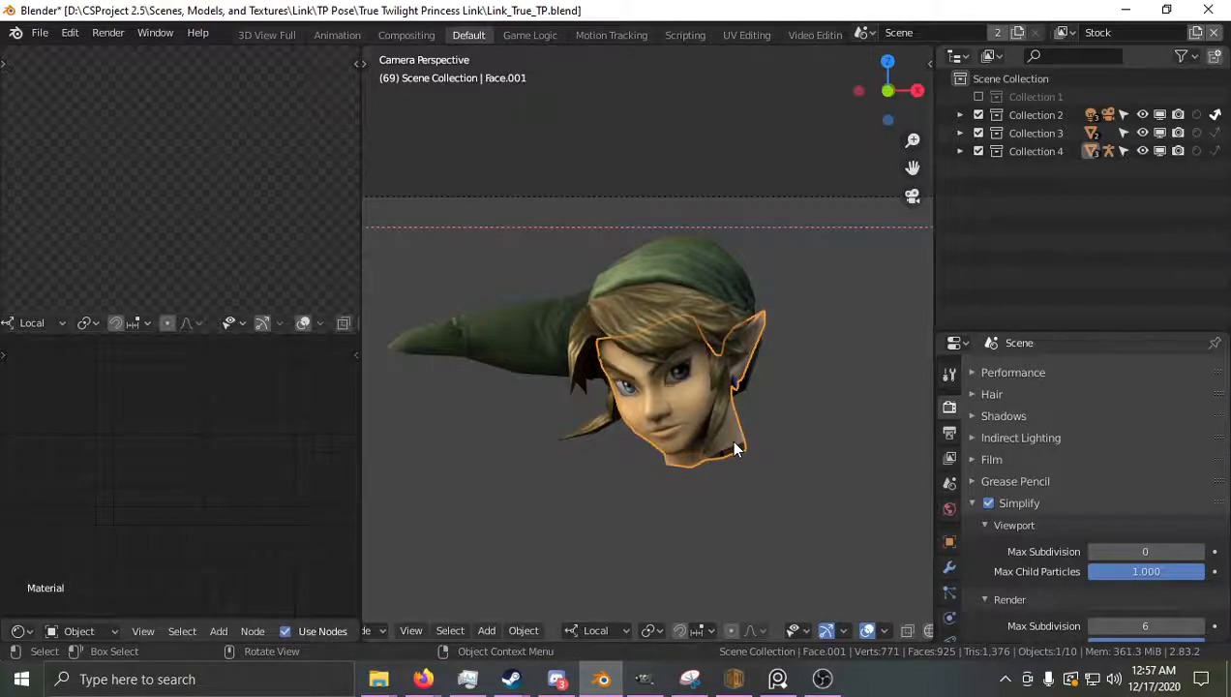
{"action": "key", "text": "KP_Decimal"}
{"action": "scroll", "coordinate": [733, 448], "scroll_direction": "down", "scroll_amount": 7}
{"action": "middle_click_drag", "start_coordinate": [734, 448], "coordinate": [666, 370]}
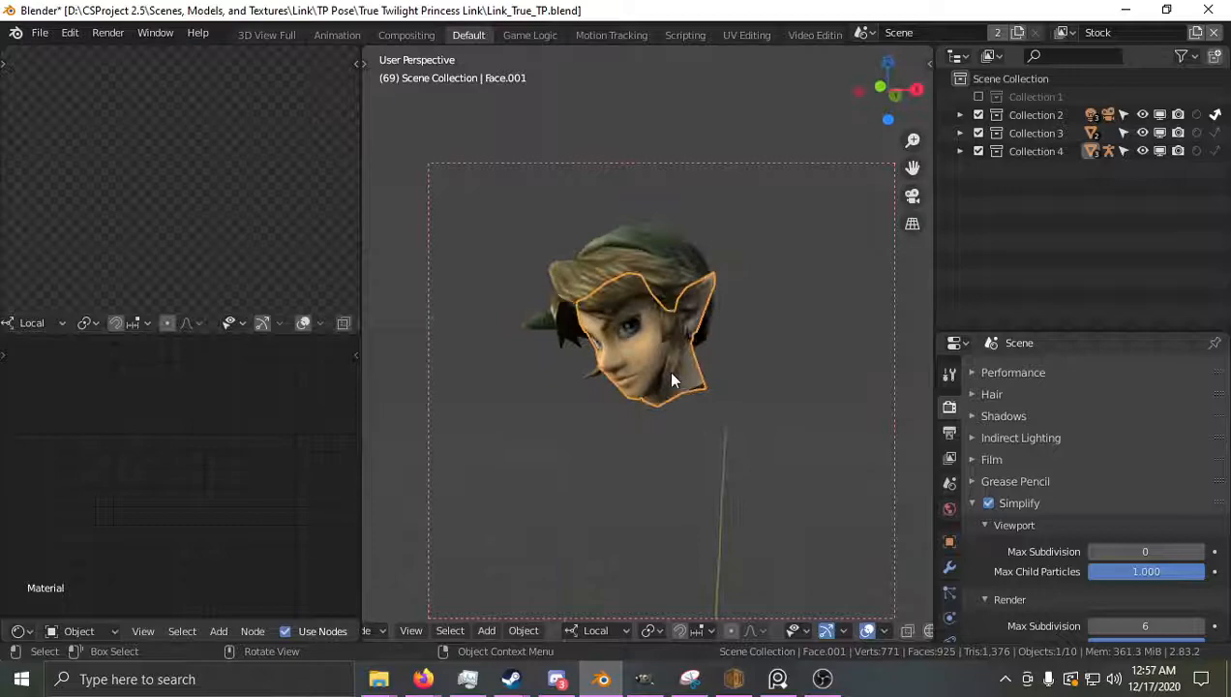
{"action": "left_click", "coordinate": [653, 276]}
{"action": "middle_click_drag", "start_coordinate": [653, 276], "coordinate": [733, 309]}
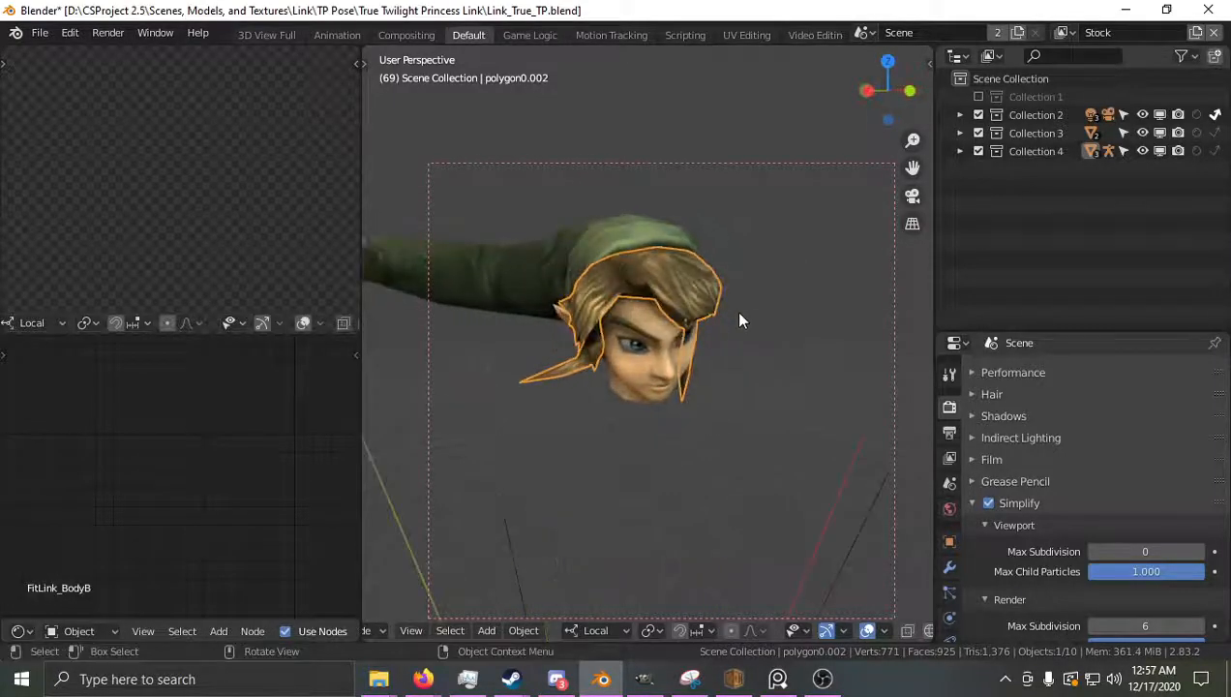
{"action": "left_click", "coordinate": [960, 151]}
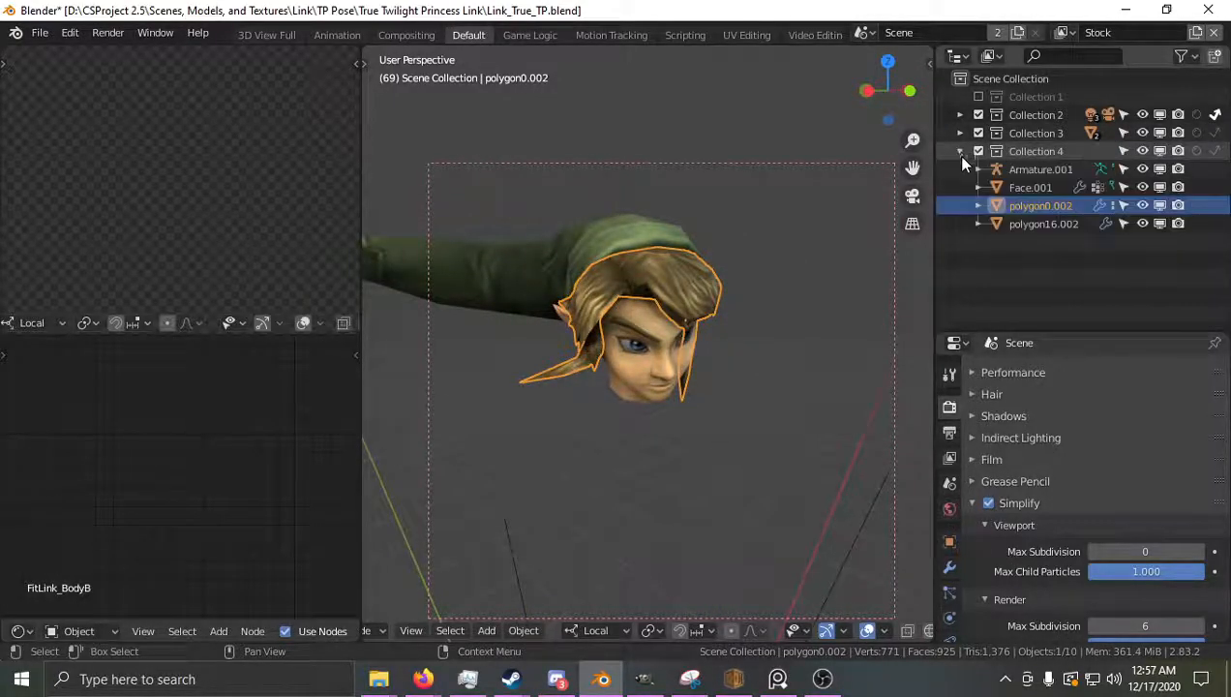
{"action": "middle_click_drag", "start_coordinate": [711, 324], "coordinate": [736, 339]}
{"action": "scroll", "coordinate": [946, 527], "scroll_direction": "down", "scroll_amount": 2}
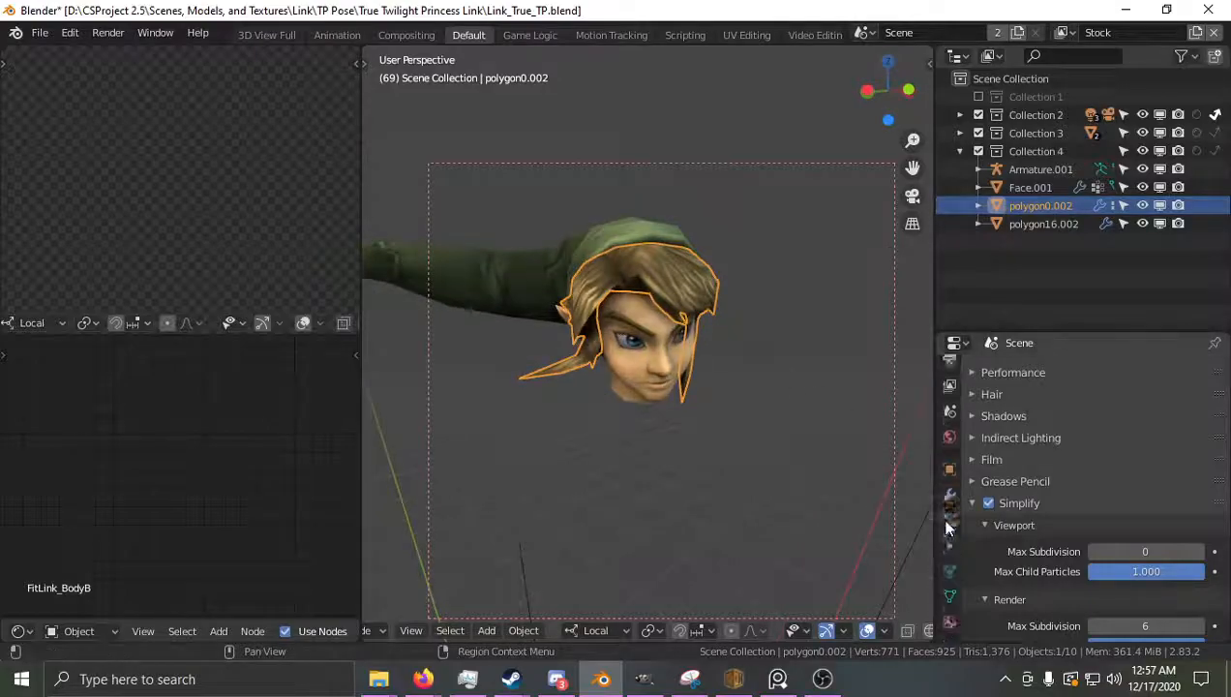
{"action": "left_click", "coordinate": [949, 435]}
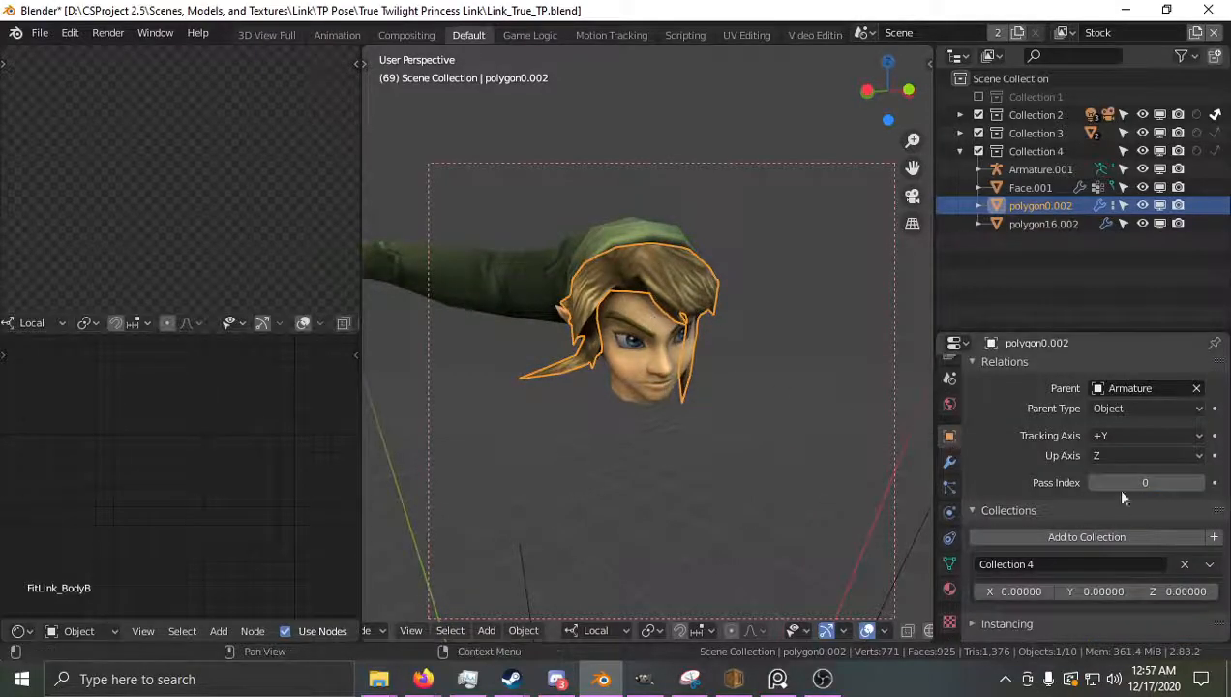
{"action": "left_click", "coordinate": [1110, 390]}
{"action": "left_click", "coordinate": [1103, 433]}
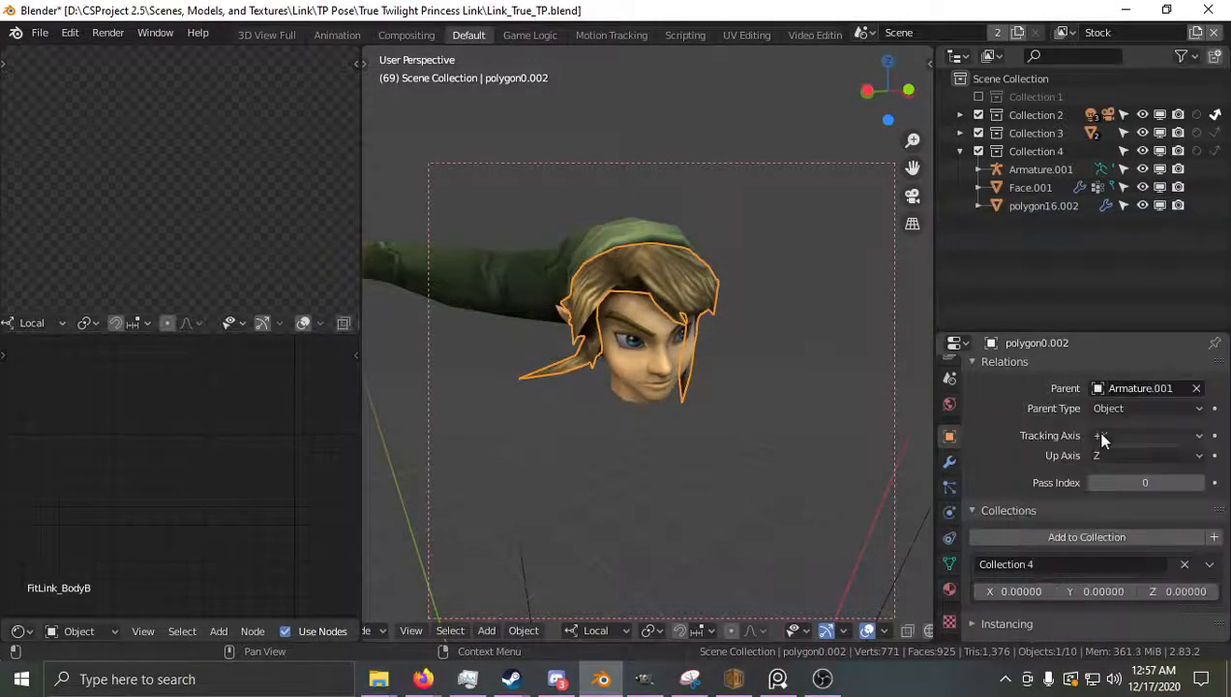
Point the hair copy's Armature modifier to Armature.001.
{"action": "left_click", "coordinate": [949, 463]}
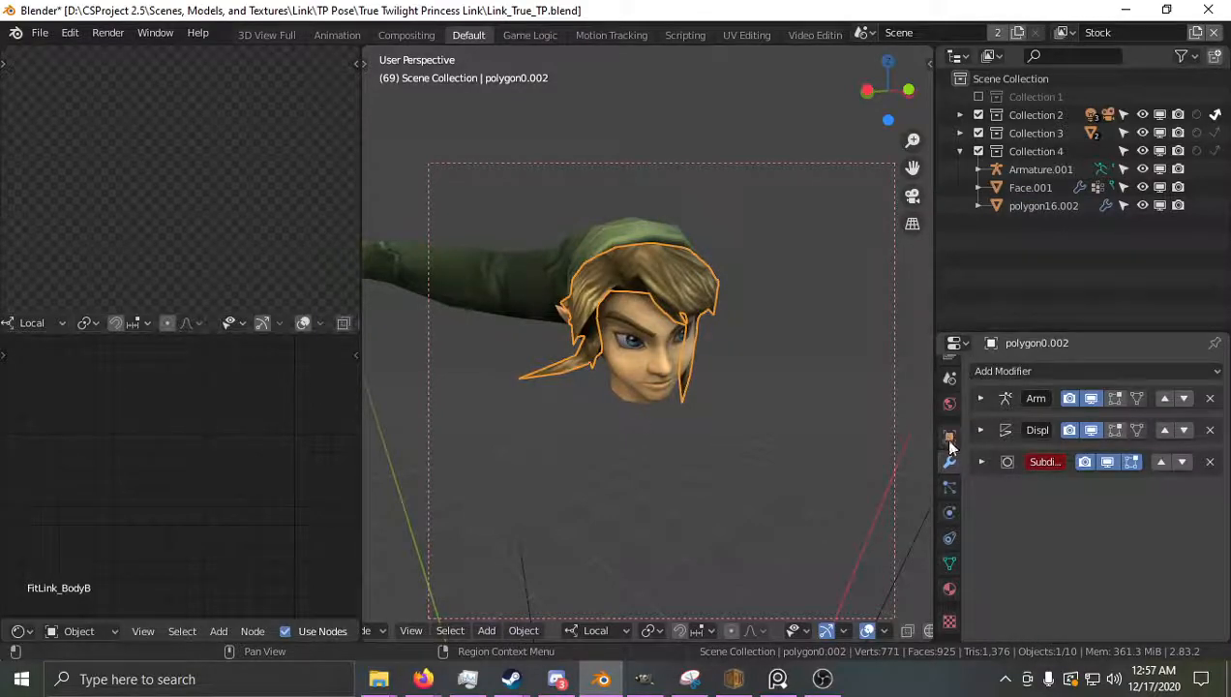
{"action": "left_click", "coordinate": [980, 398]}
{"action": "left_click", "coordinate": [1023, 471]}
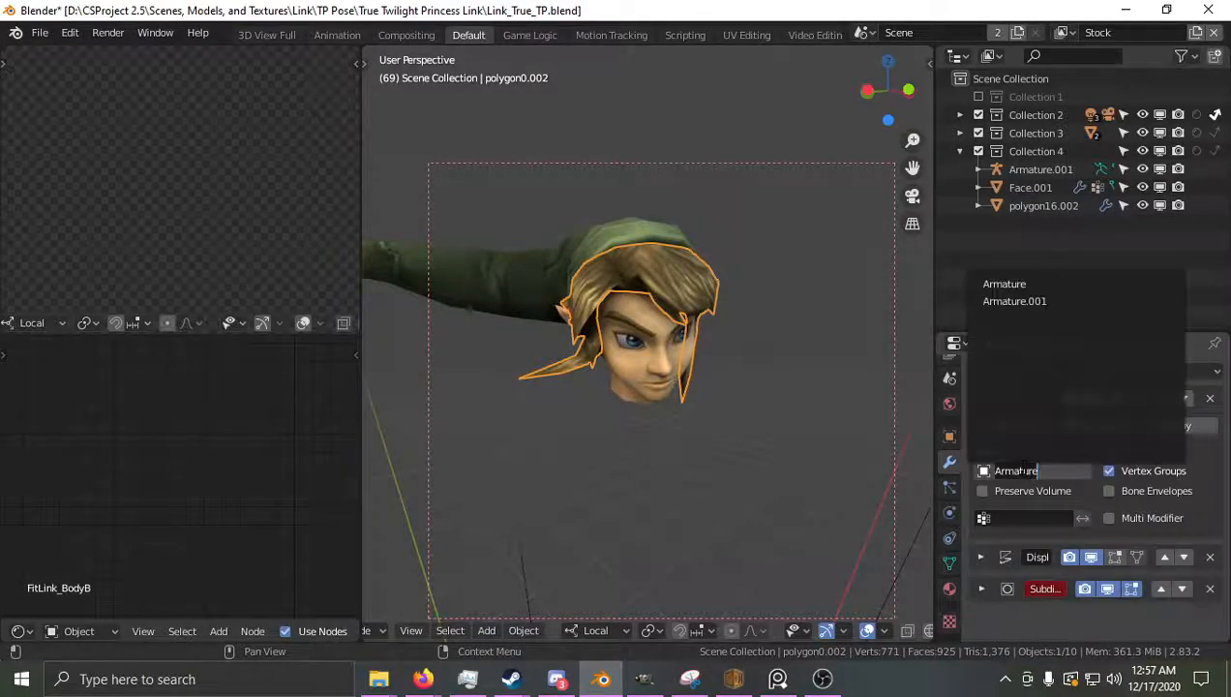
{"action": "left_click", "coordinate": [1021, 302]}
Set Armature.001 as both the Armature modifier's object and the parent of the duplicated hat mesh.
{"action": "middle_click_drag", "start_coordinate": [573, 286], "coordinate": [654, 296]}
{"action": "left_click", "coordinate": [594, 266]}
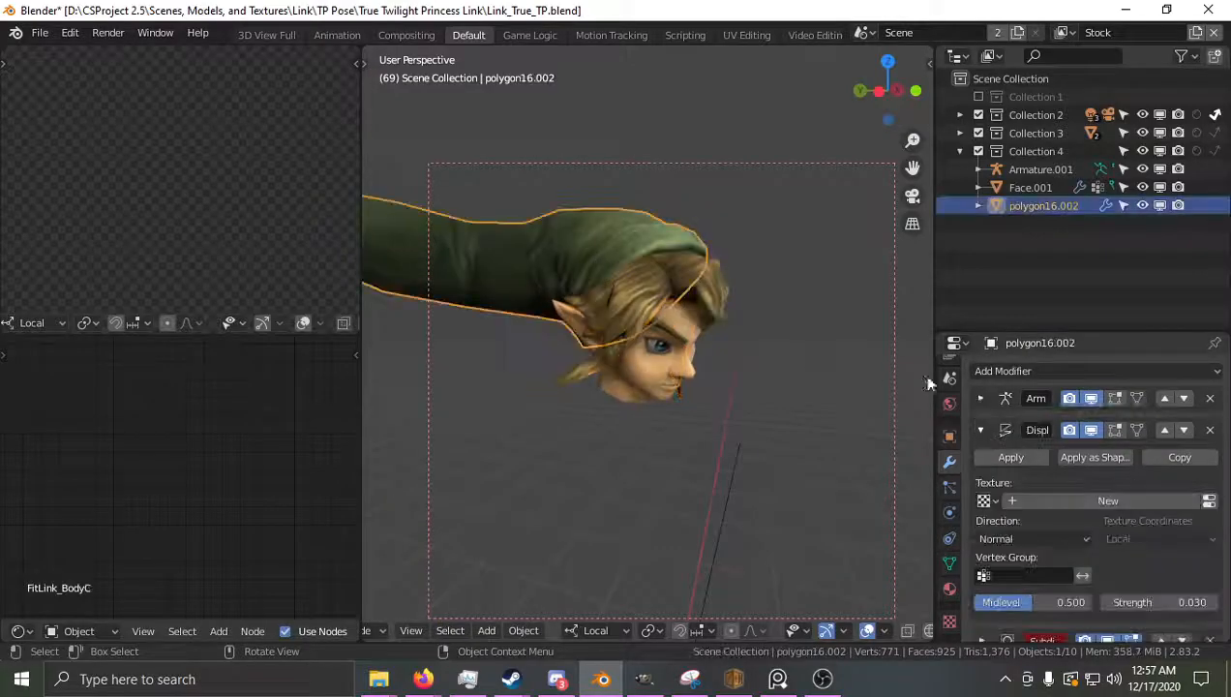
{"action": "left_click", "coordinate": [999, 406]}
{"action": "left_click", "coordinate": [1023, 471]}
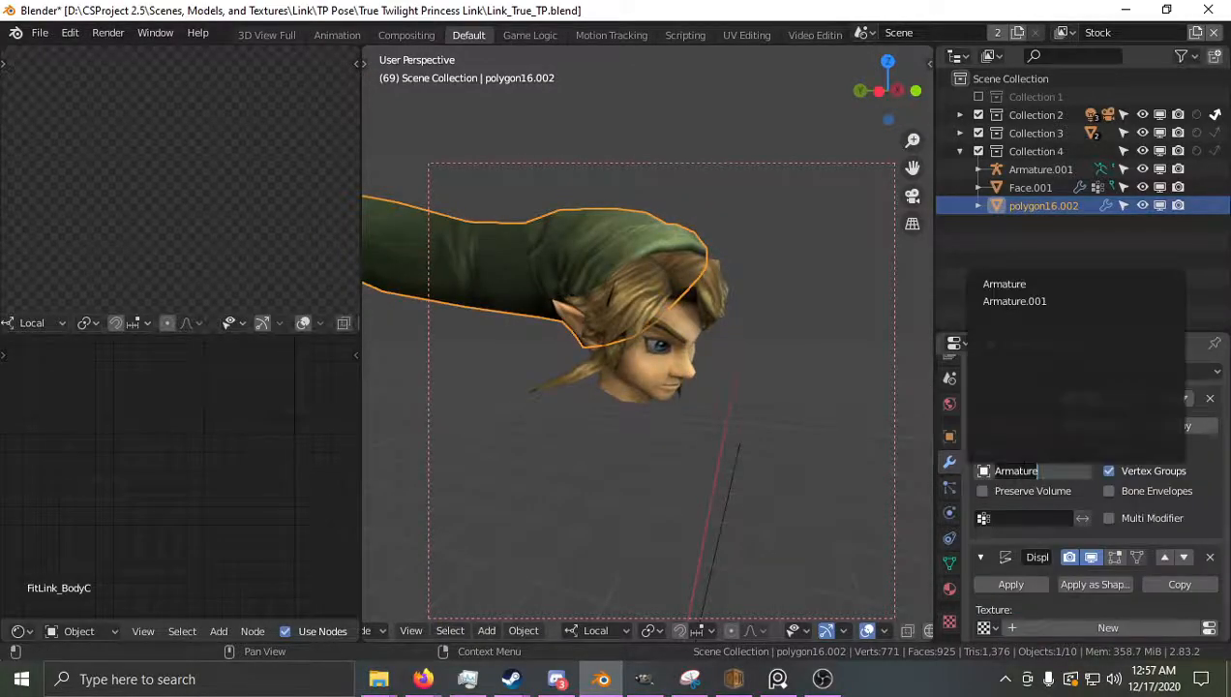
{"action": "left_click", "coordinate": [1013, 301]}
{"action": "left_click", "coordinate": [949, 436]}
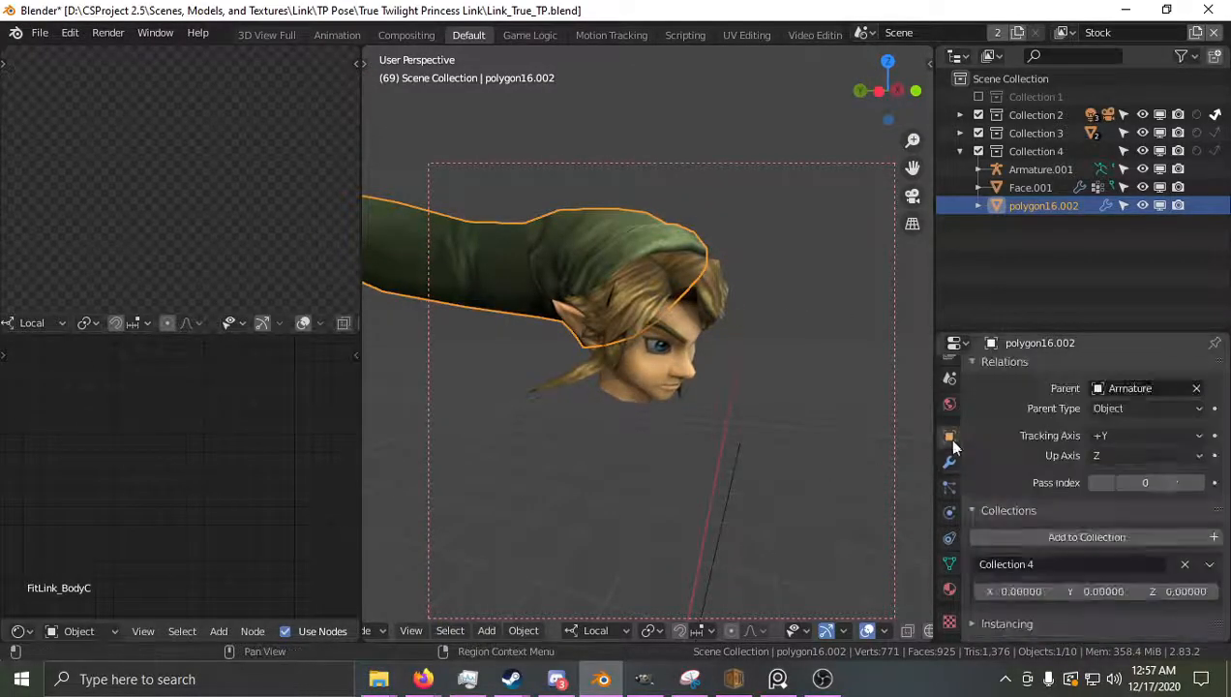
{"action": "left_click", "coordinate": [1126, 387]}
{"action": "left_click", "coordinate": [1097, 433]}
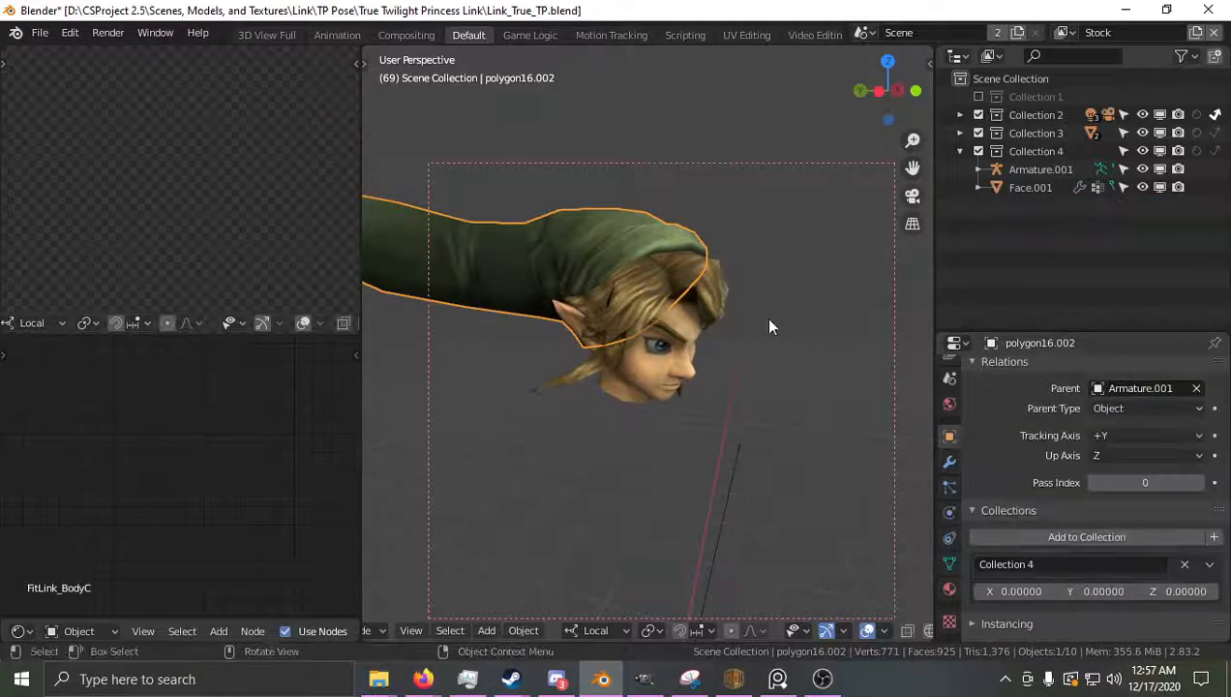
Put Armature.001 into Pose Mode and expand its pose bone hierarchy down to YRotN in the outliner.
{"action": "middle_click_drag", "start_coordinate": [714, 275], "coordinate": [682, 299]}
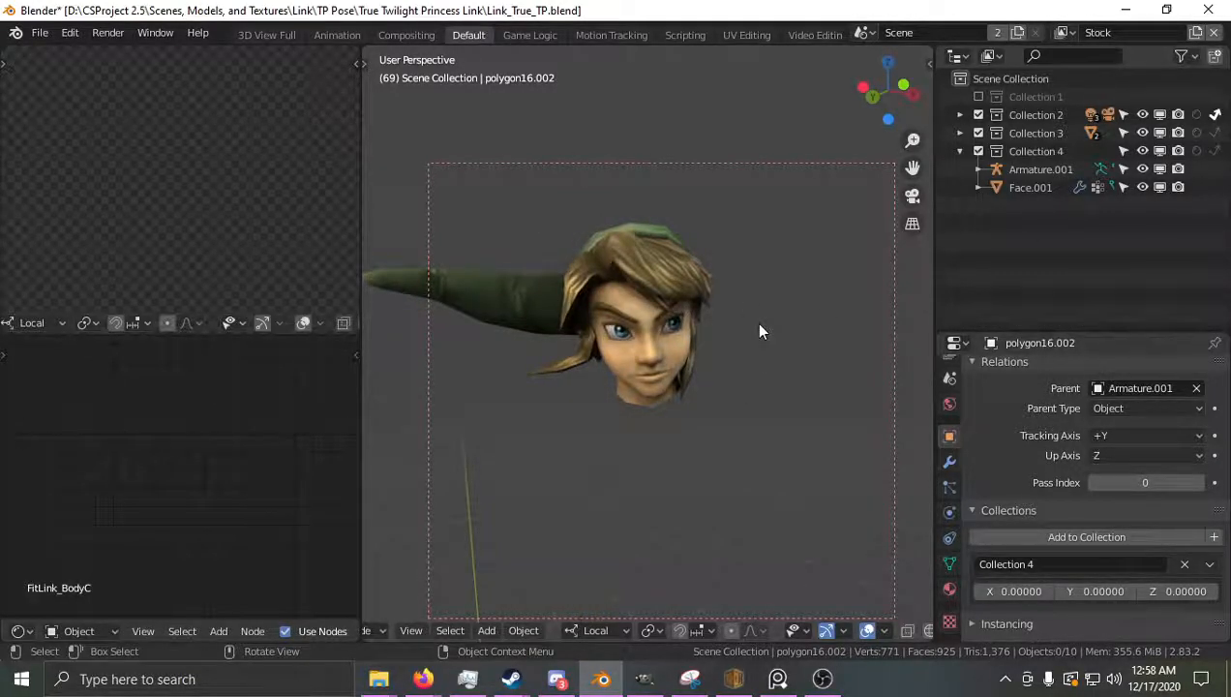
{"action": "middle_click_drag", "start_coordinate": [760, 331], "coordinate": [706, 335]}
{"action": "left_click", "coordinate": [980, 170]}
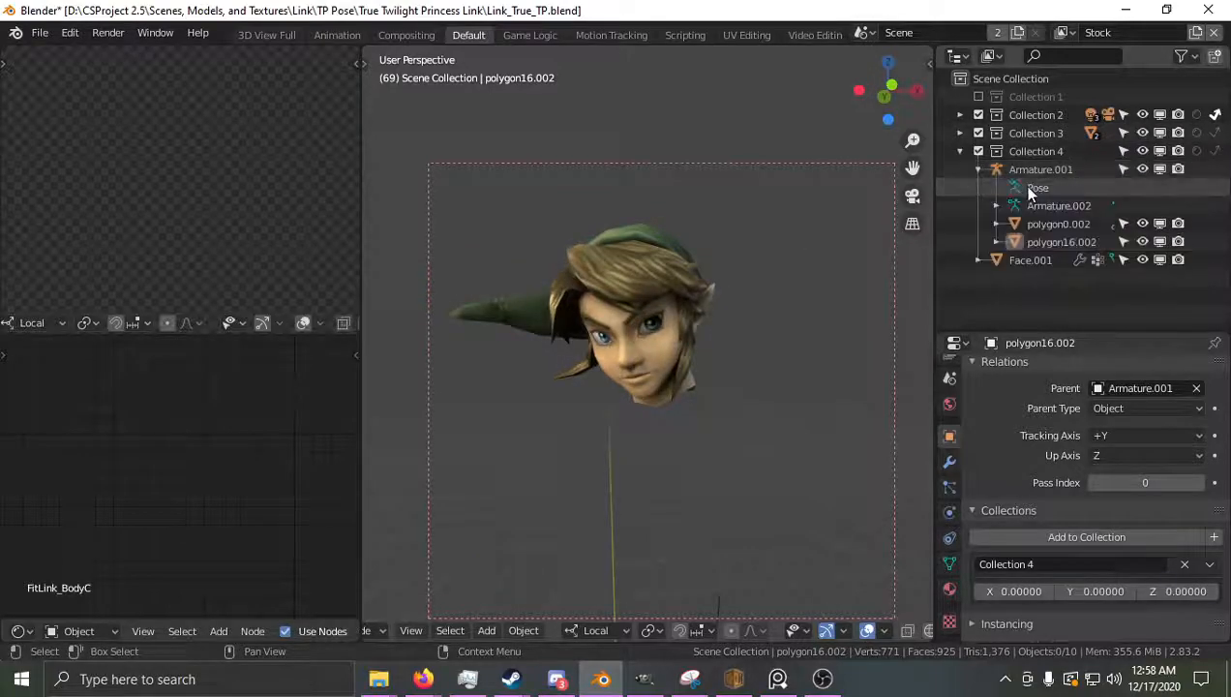
{"action": "left_click", "coordinate": [1029, 191]}
{"action": "left_click", "coordinate": [997, 190]}
{"action": "left_click", "coordinate": [1015, 207]}
{"action": "middle_click_drag", "start_coordinate": [1020, 208], "coordinate": [990, 147]}
{"action": "left_click", "coordinate": [1001, 240]}
{"action": "middle_click_drag", "start_coordinate": [1011, 254], "coordinate": [988, 208]}
{"action": "left_click", "coordinate": [998, 240]}
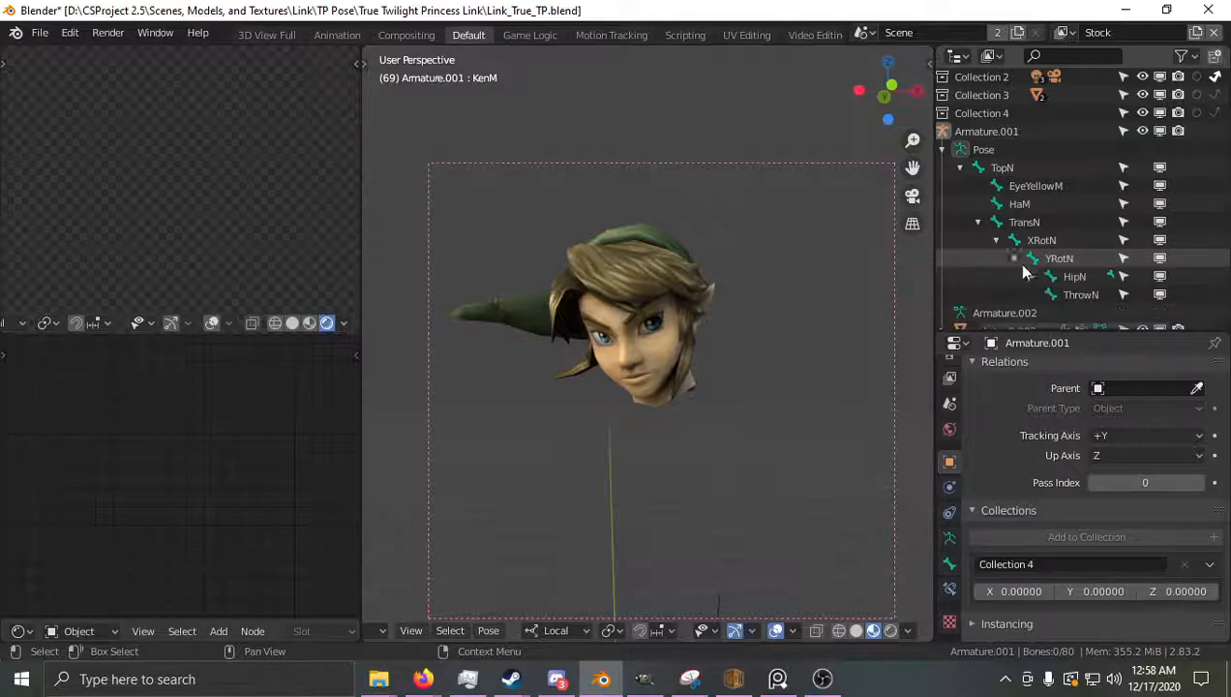
Expand the bone hierarchy through NeckN and HeadN to the hat bones and select HatAN.
{"action": "middle_click_drag", "start_coordinate": [1045, 248], "coordinate": [1000, 193]}
{"action": "left_click", "coordinate": [994, 224]}
{"action": "middle_click_drag", "start_coordinate": [1028, 267], "coordinate": [1026, 179]}
{"action": "left_click", "coordinate": [1012, 222]}
{"action": "left_click", "coordinate": [1030, 240]}
{"action": "middle_click_drag", "start_coordinate": [1052, 293], "coordinate": [1006, 191]}
{"action": "left_click", "coordinate": [1012, 217]}
{"action": "left_click", "coordinate": [1007, 192]}
{"action": "middle_click_drag", "start_coordinate": [1011, 242], "coordinate": [1048, 184]}
{"action": "left_click", "coordinate": [1017, 128]}
{"action": "left_click", "coordinate": [1036, 146]}
{"action": "left_click", "coordinate": [1032, 149]}
{"action": "left_click", "coordinate": [1050, 137]}
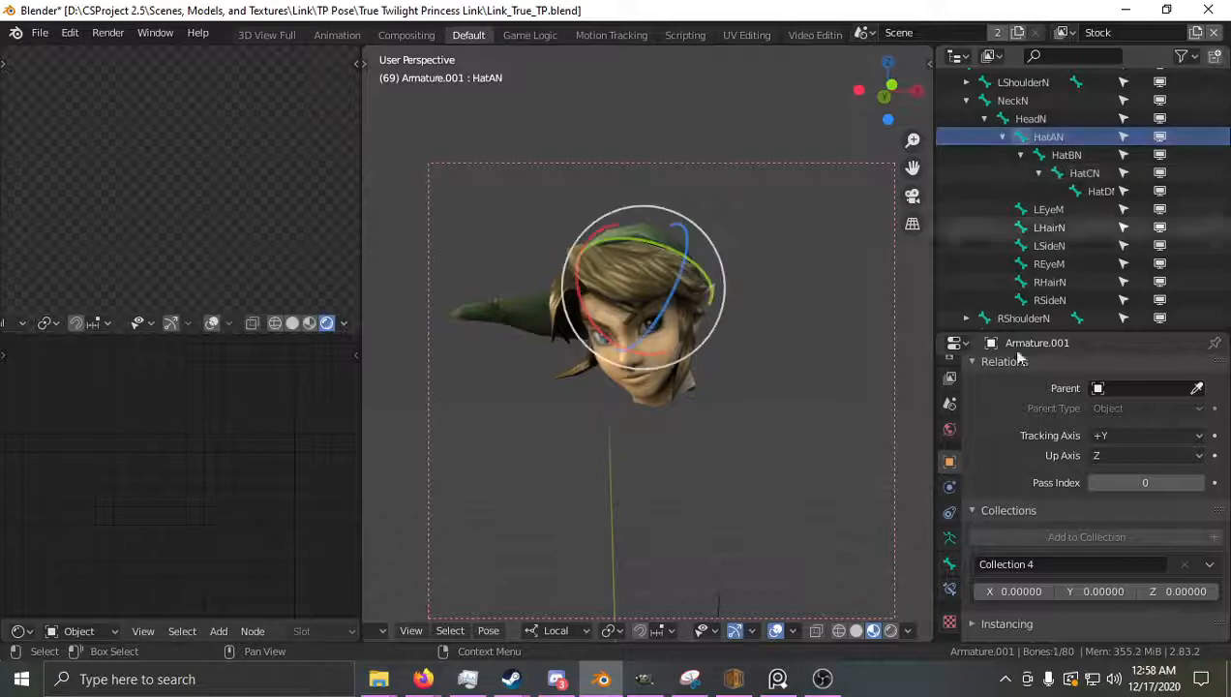
Set the X, Y and Z rotation of the HatAN and HatBN bones to 0.
{"action": "left_click", "coordinate": [950, 563]}
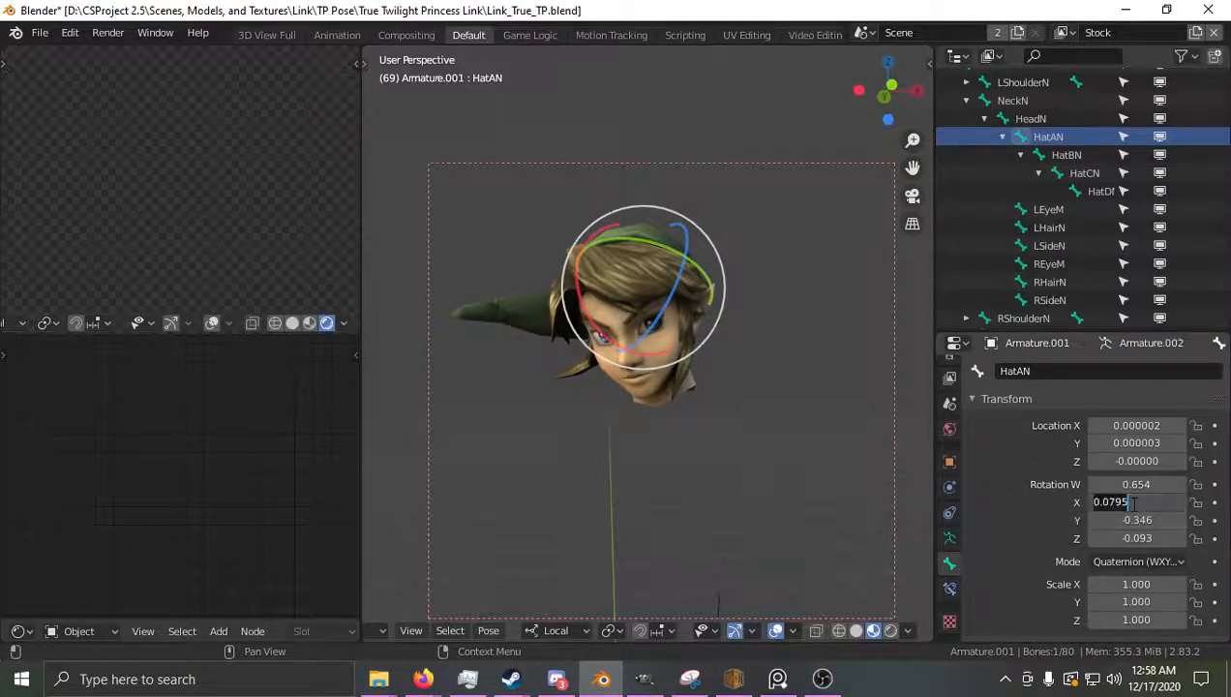
{"action": "type", "text": "0"}
{"action": "key", "text": "Return"}
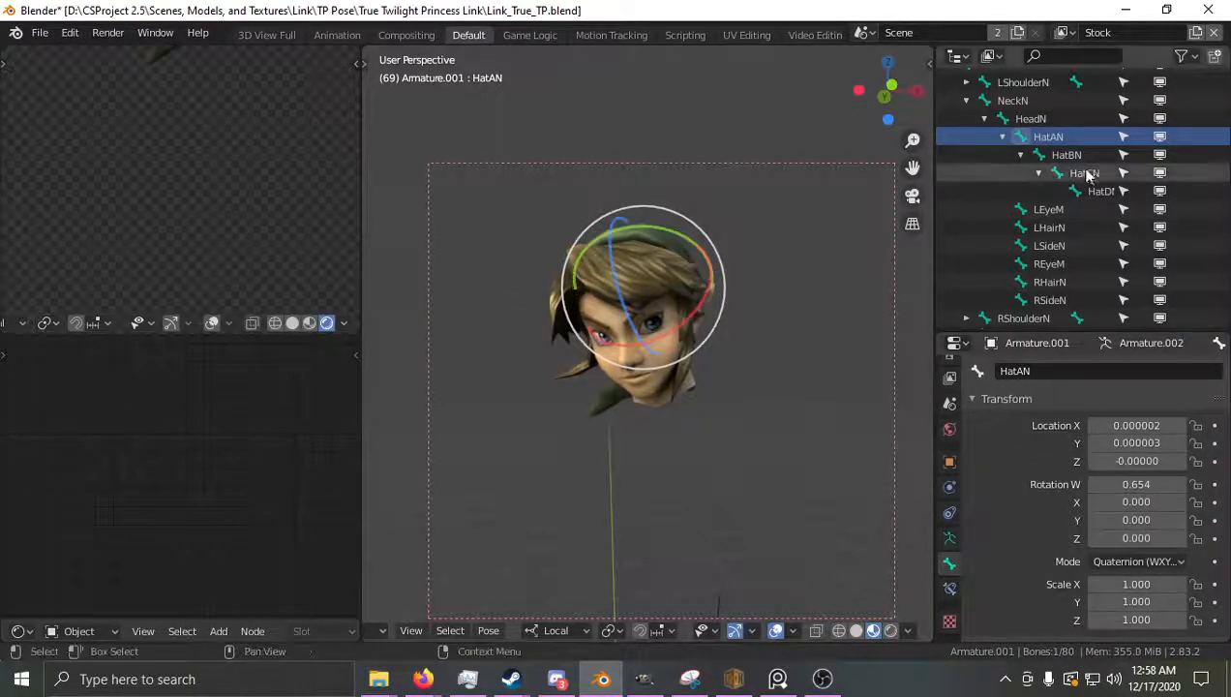
{"action": "left_click", "coordinate": [1066, 155]}
{"action": "key", "text": "BackSpace"}
{"action": "key", "text": "BackSpace"}
{"action": "key", "text": "BackSpace"}
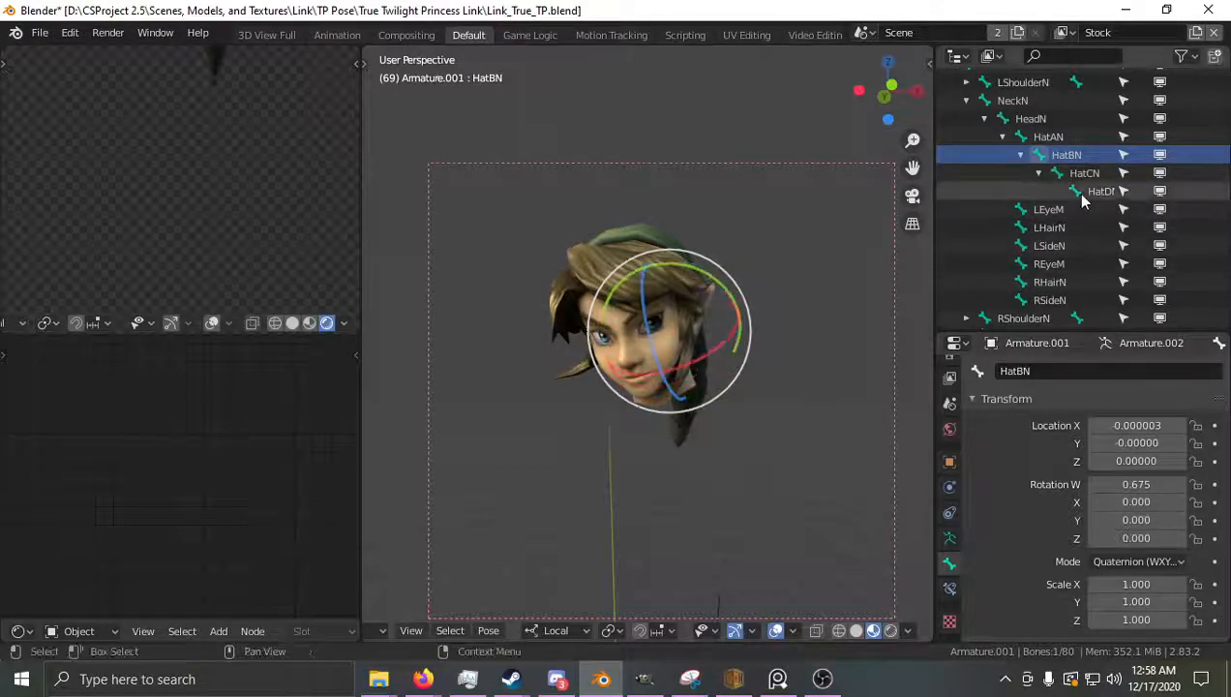
Reset the X, Y and Z rotation of the HatCN and HatDN bones to 0.
{"action": "left_click", "coordinate": [1083, 176]}
{"action": "key", "text": "BackSpace"}
{"action": "key", "text": "BackSpace"}
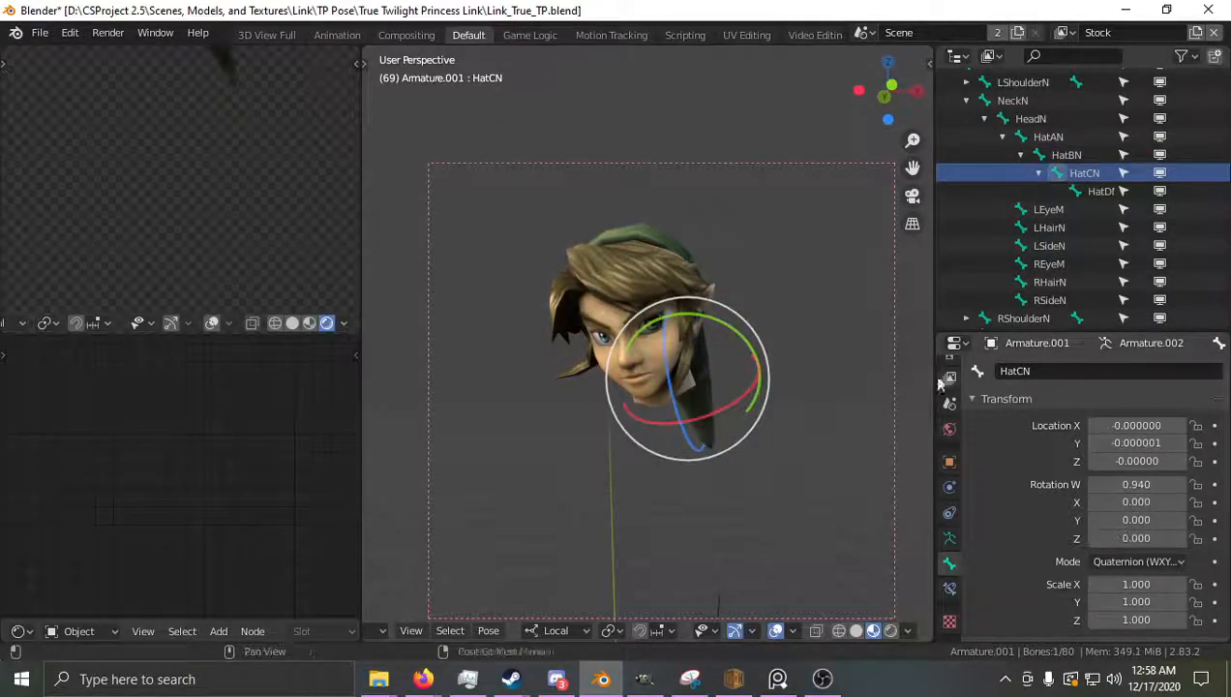
{"action": "left_click", "coordinate": [1101, 191]}
{"action": "key", "text": "BackSpace"}
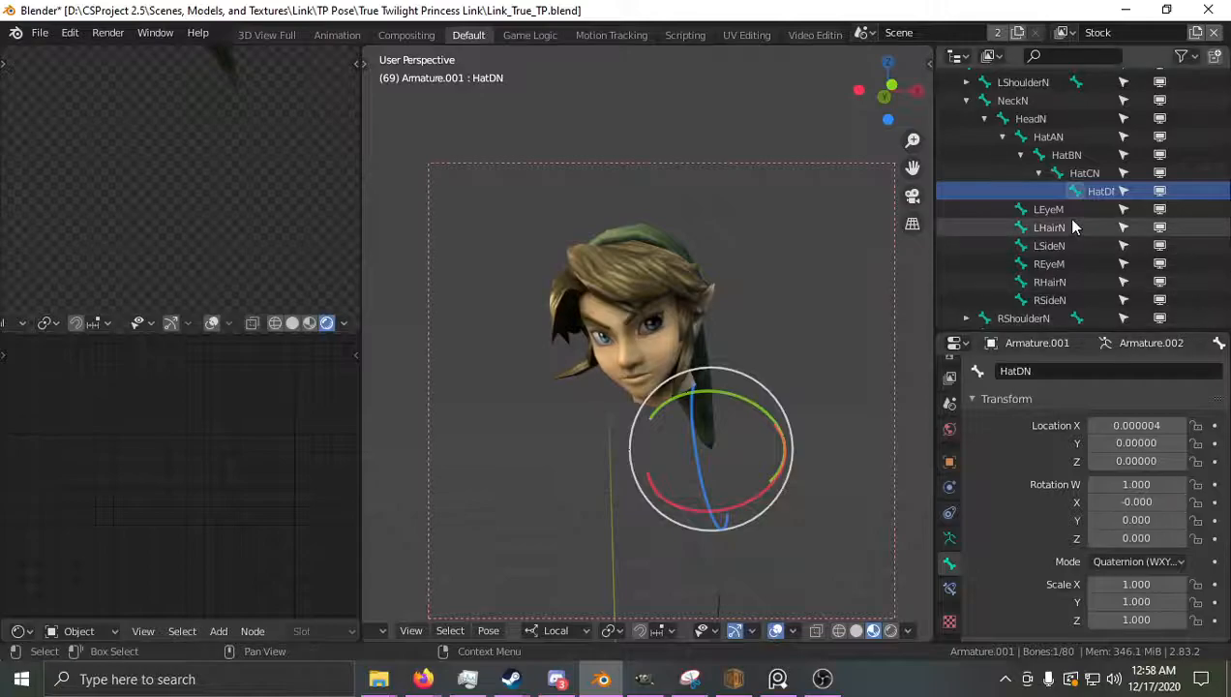
Reset the X, Y and Z rotation of the LHairN and LSideN bones to 0.
{"action": "left_click", "coordinate": [1059, 231]}
{"action": "key", "text": "BackSpace"}
{"action": "key", "text": "BackSpace"}
{"action": "key", "text": "BackSpace"}
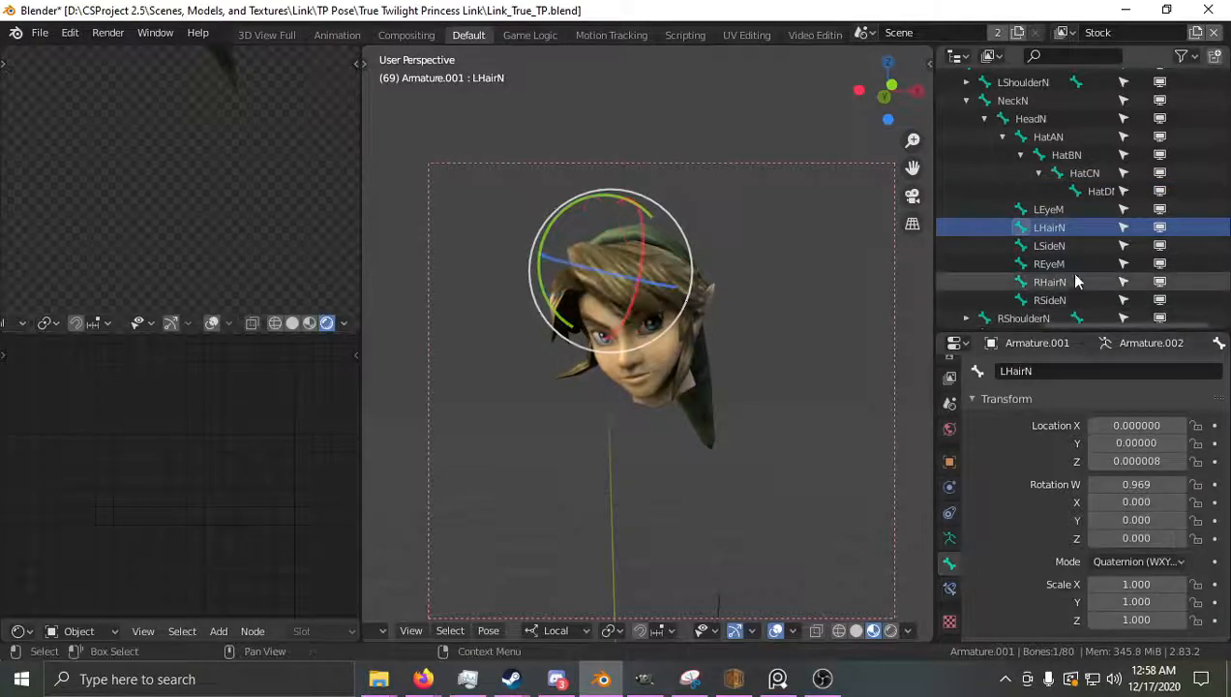
{"action": "left_click", "coordinate": [1060, 247]}
{"action": "key", "text": "BackSpace"}
{"action": "key", "text": "BackSpace"}
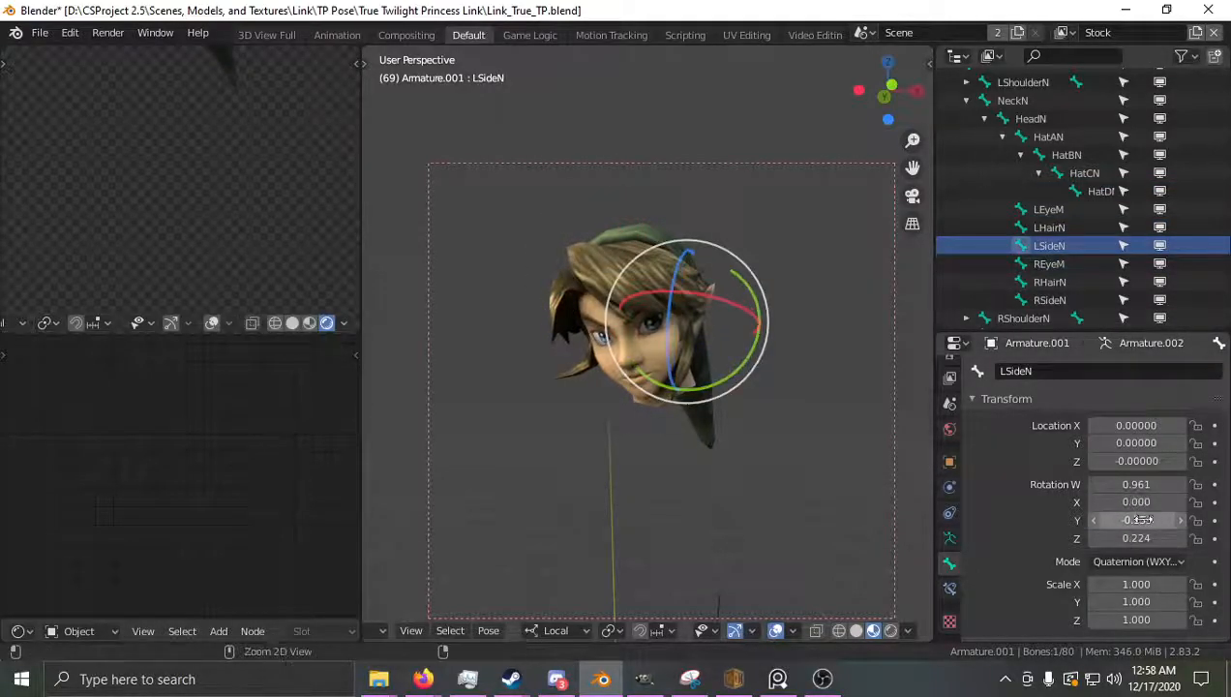
Reset the X, Y and Z rotation of the RHairN and RSideN bones to 0, leaving no bones selected.
{"action": "left_click", "coordinate": [1051, 282]}
{"action": "key", "text": "BackSpace"}
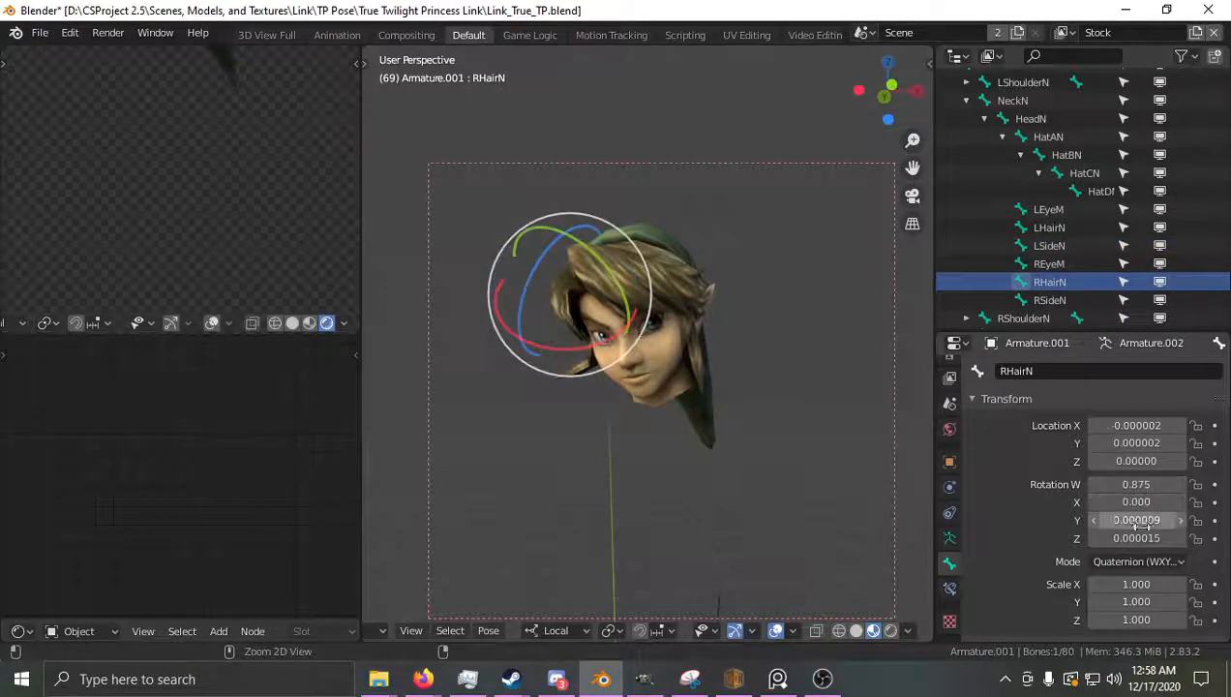
{"action": "left_click", "coordinate": [1050, 300]}
{"action": "key", "text": "BackSpace"}
{"action": "key", "text": "BackSpace"}
{"action": "middle_click_drag", "start_coordinate": [743, 393], "coordinate": [823, 385]}
{"action": "key", "text": "a"}
{"action": "key", "text": "a"}
{"action": "middle_click_drag", "start_coordinate": [697, 372], "coordinate": [634, 339]}
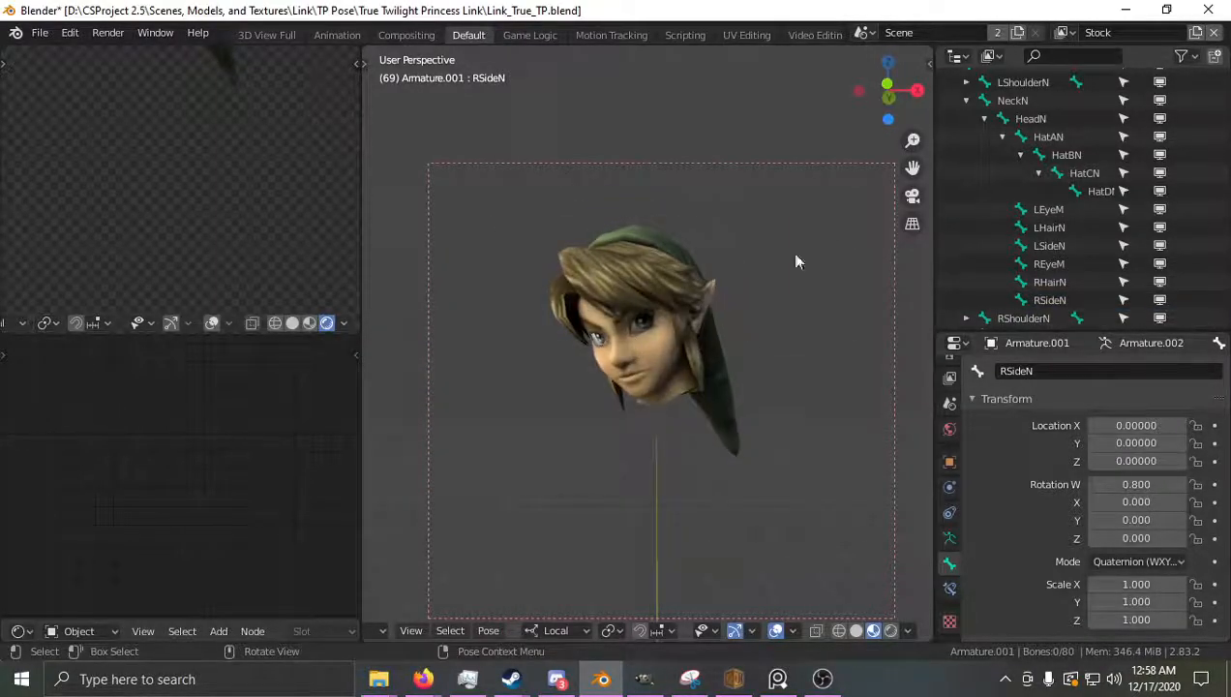
In the camera view, rotate the HatAN bone to raise the hat's tail behind the head.
{"action": "key", "text": "KP_0"}
{"action": "middle_click_drag", "start_coordinate": [745, 310], "coordinate": [722, 274], "text": "shift"}
{"action": "scroll", "coordinate": [724, 281], "scroll_direction": "up", "scroll_amount": 2}
{"action": "middle_click_drag", "start_coordinate": [755, 345], "coordinate": [711, 298], "text": "shift"}
{"action": "scroll", "coordinate": [706, 279], "scroll_direction": "up", "scroll_amount": 1}
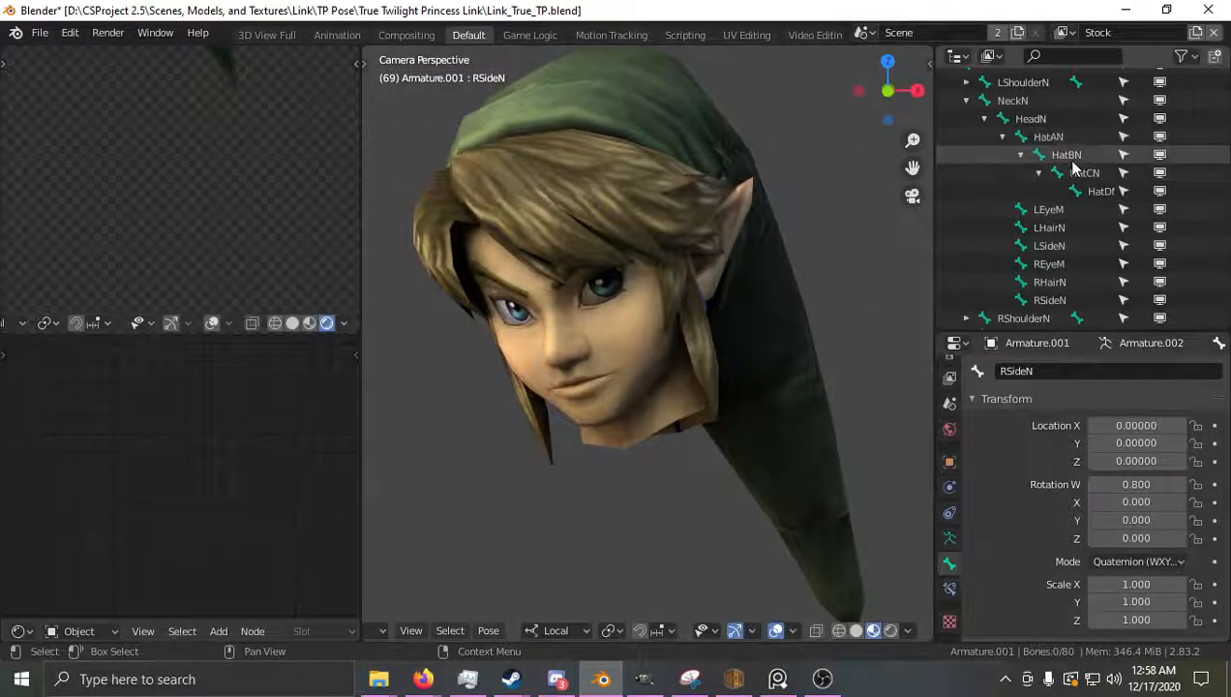
{"action": "scroll", "coordinate": [1074, 168], "scroll_direction": "up", "scroll_amount": 1}
{"action": "left_click", "coordinate": [1053, 156]}
{"action": "left_click_drag", "start_coordinate": [697, 199], "coordinate": [578, 228]}
Rotate the HatBN, HatCN and HatDN bones about their local Z axes so the hat's tail hangs down behind the head.
{"action": "left_click", "coordinate": [1072, 175]}
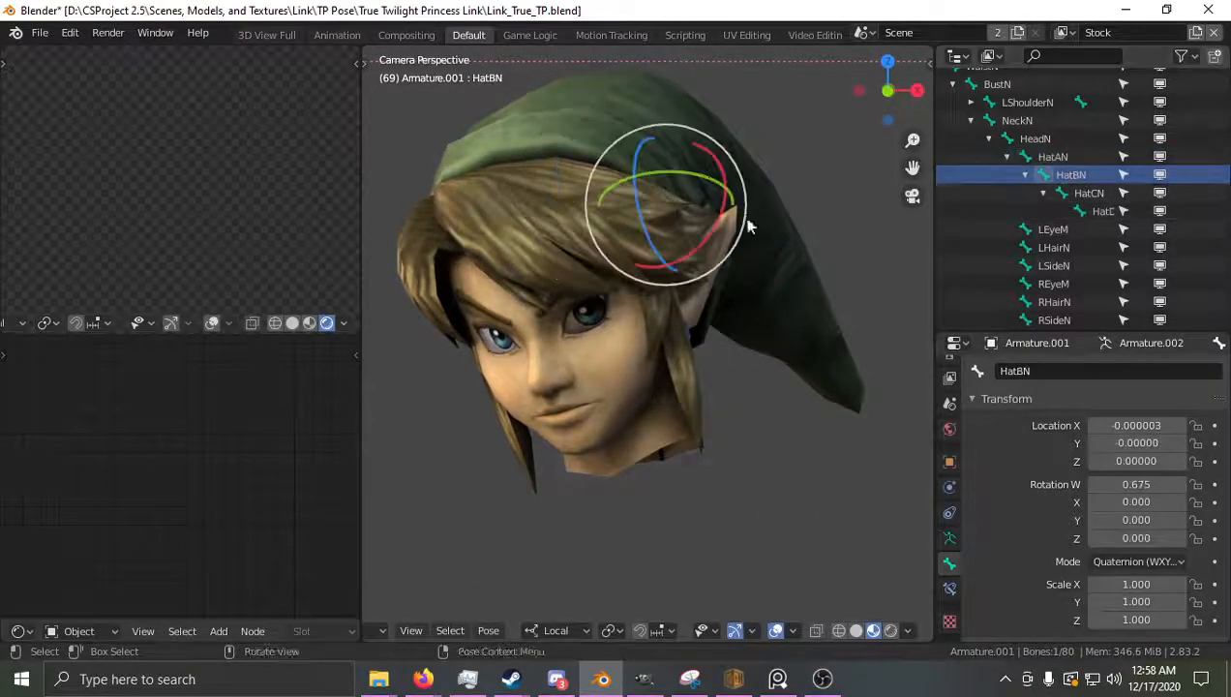
{"action": "left_click_drag", "start_coordinate": [649, 245], "coordinate": [676, 258]}
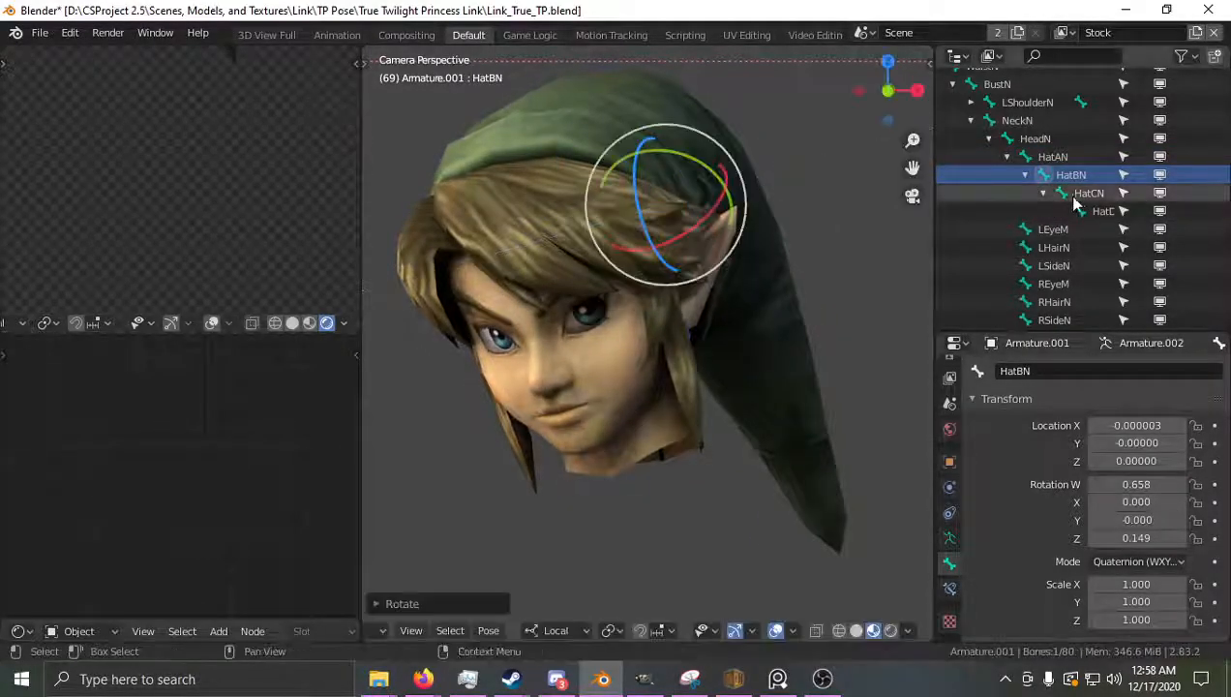
{"action": "left_click", "coordinate": [1074, 194]}
{"action": "left_click_drag", "start_coordinate": [716, 333], "coordinate": [738, 375]}
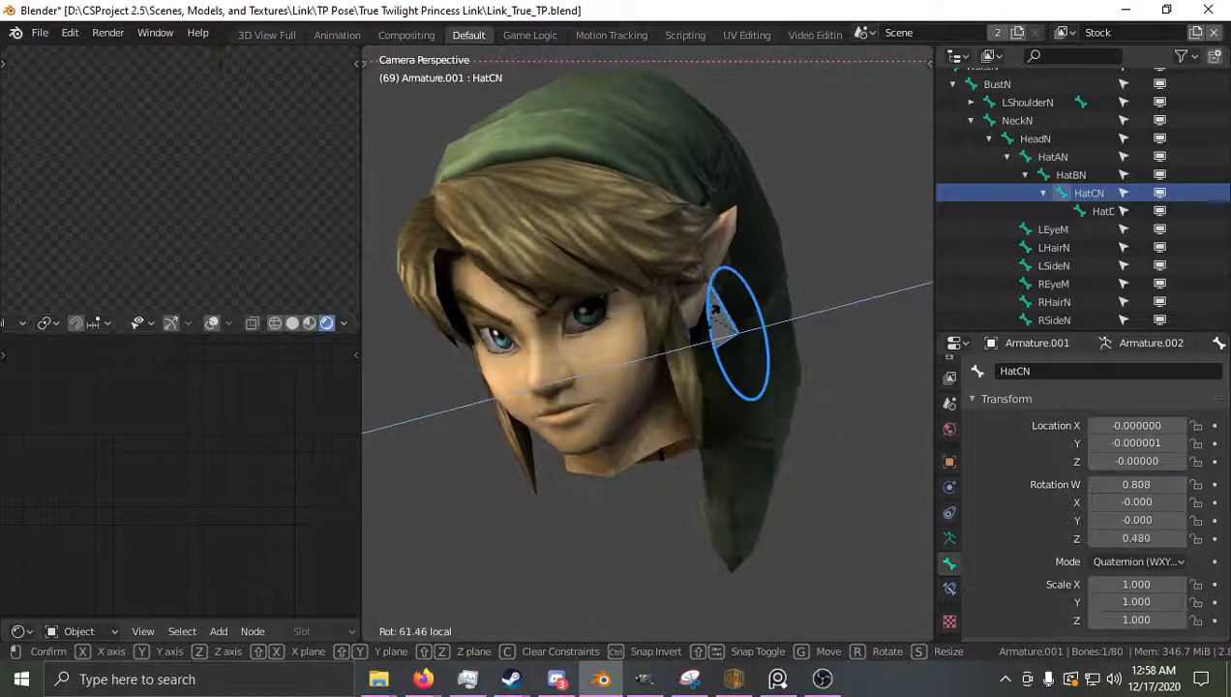
{"action": "left_click_drag", "start_coordinate": [716, 312], "coordinate": [716, 311]}
{"action": "left_click", "coordinate": [1103, 211]}
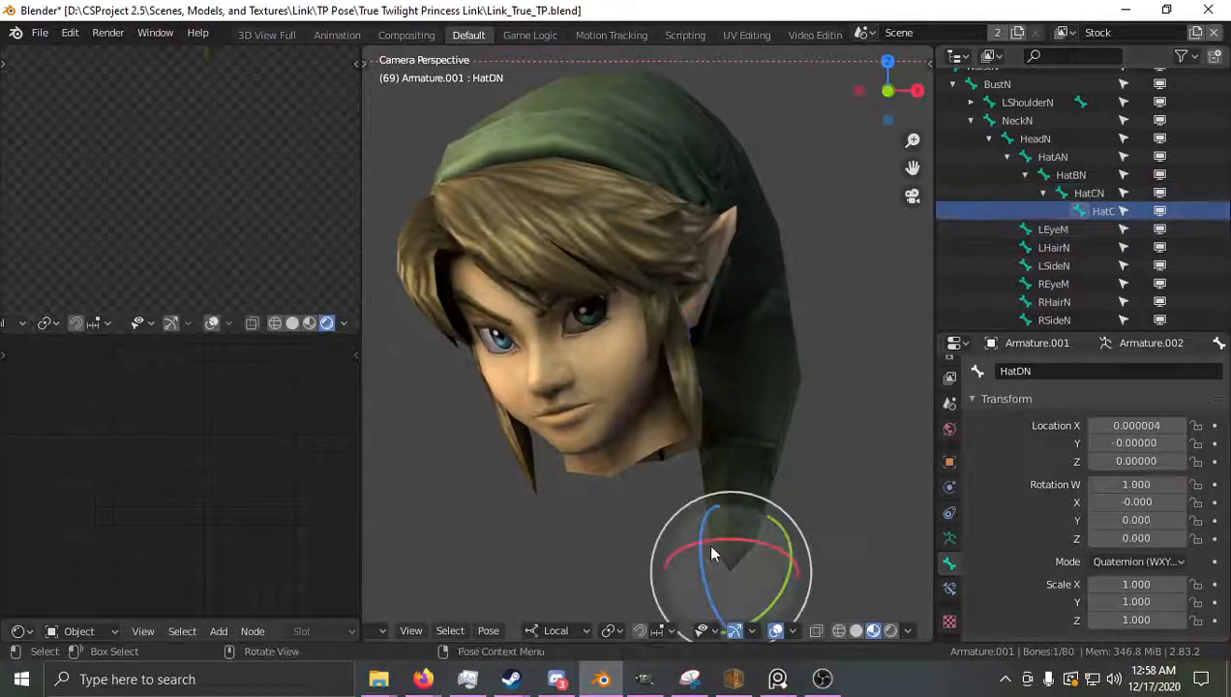
{"action": "left_click_drag", "start_coordinate": [706, 540], "coordinate": [629, 414]}
Isolate the Face.001 mesh in local view and open it for mesh editing with nothing selected.
{"action": "left_click", "coordinate": [648, 413]}
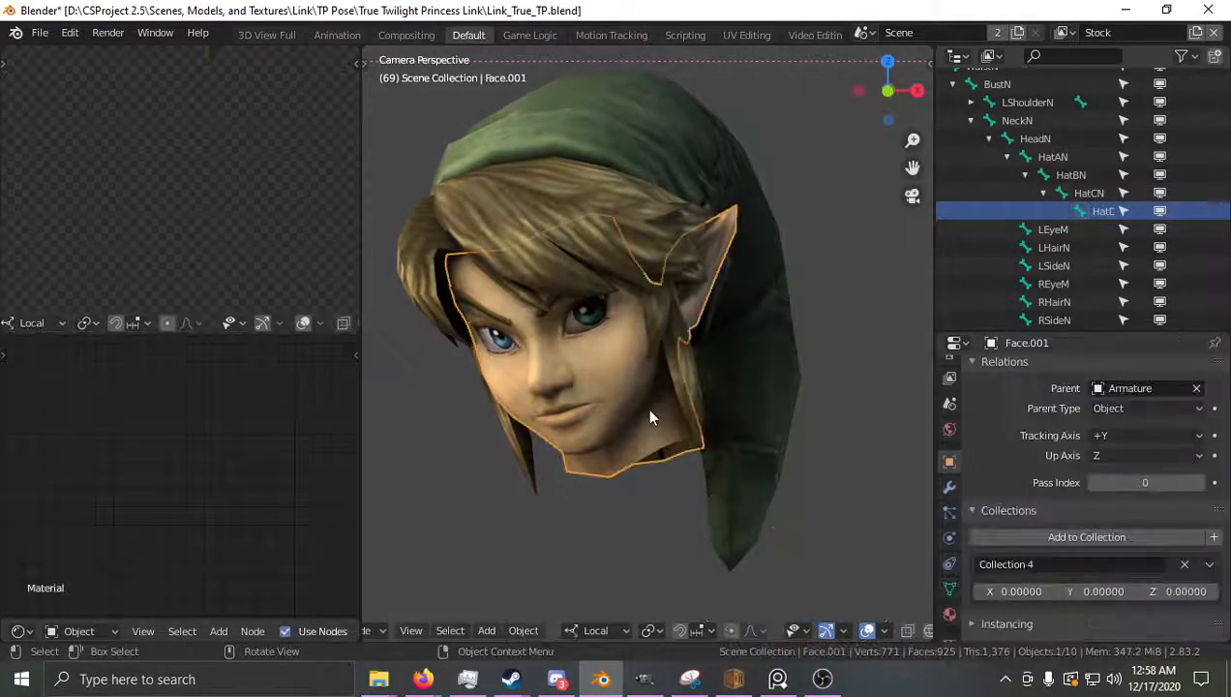
{"action": "key", "text": "slash"}
{"action": "key", "text": "Tab"}
{"action": "middle_click_drag", "start_coordinate": [673, 345], "coordinate": [691, 311]}
{"action": "key", "text": "alt+a"}
Select the band of faces around the lower edge of the neck on Face.001.
{"action": "middle_click_drag", "start_coordinate": [619, 396], "coordinate": [690, 383]}
{"action": "middle_click_drag", "start_coordinate": [786, 380], "coordinate": [629, 363]}
{"action": "left_click", "coordinate": [789, 385], "text": "ctrl"}
{"action": "left_click", "coordinate": [691, 329], "text": "ctrl"}
{"action": "middle_click_drag", "start_coordinate": [691, 329], "coordinate": [567, 372]}
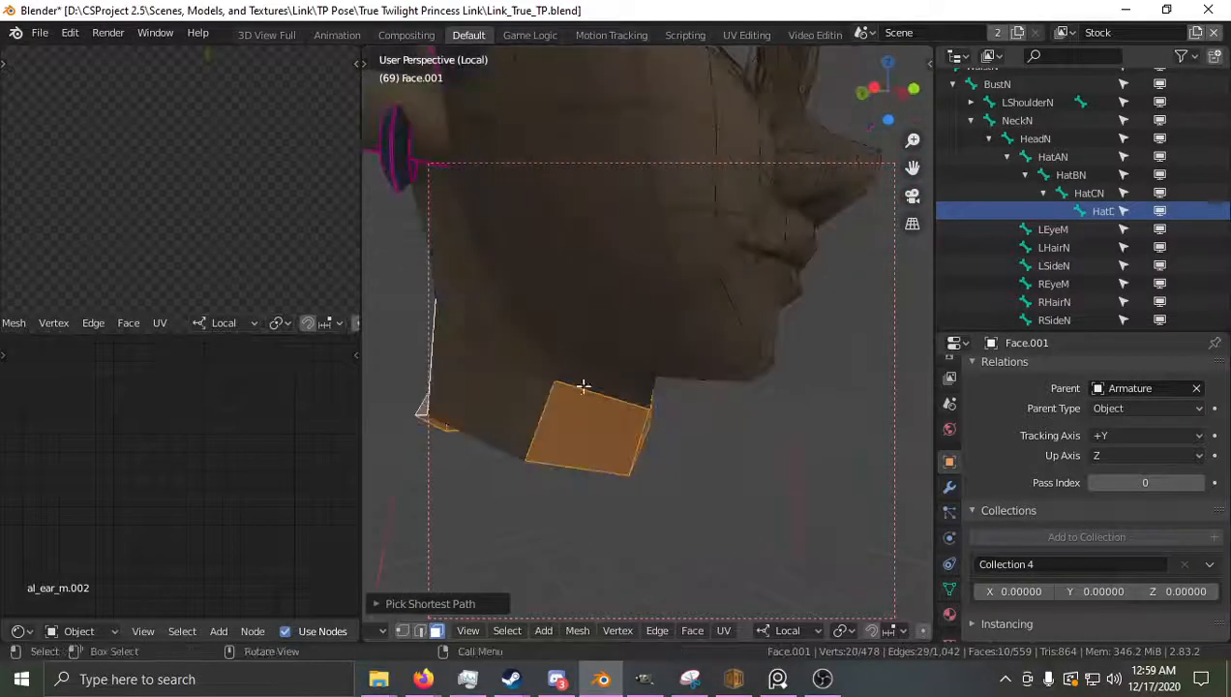
{"action": "left_click", "coordinate": [527, 432], "text": "ctrl"}
{"action": "middle_click_drag", "start_coordinate": [527, 433], "coordinate": [516, 329]}
{"action": "middle_click_drag", "start_coordinate": [609, 348], "coordinate": [651, 244]}
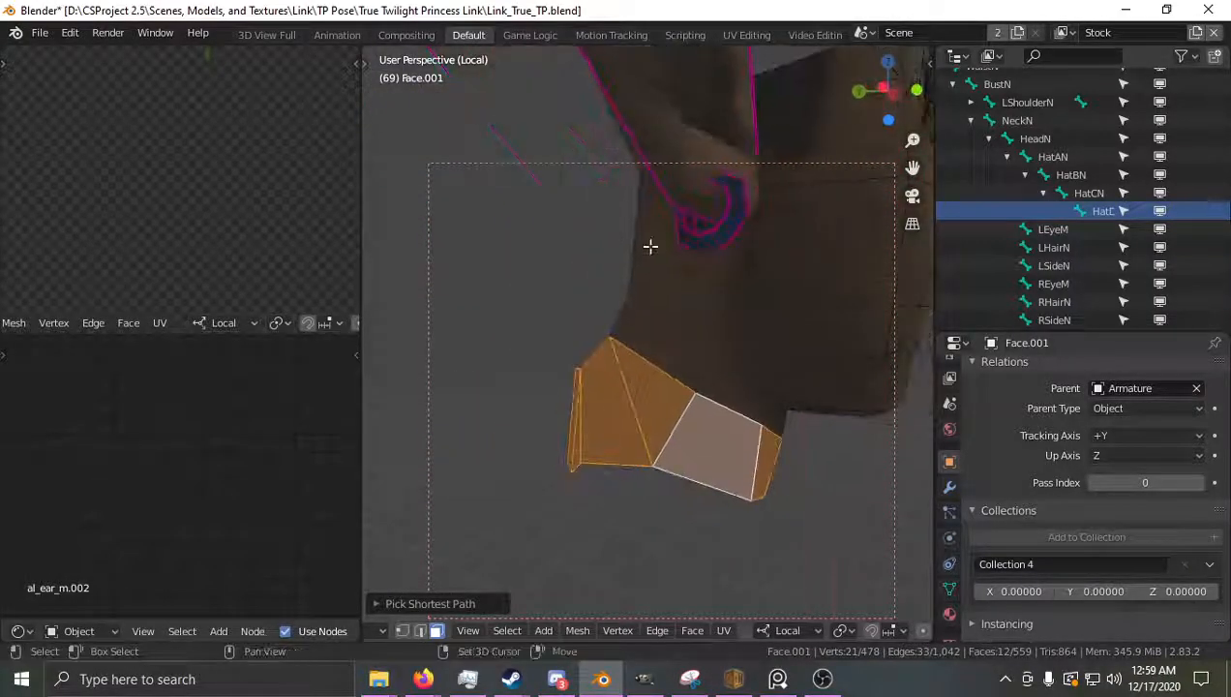
Add the remaining neck faces below and behind the ears to the selection and delete the selected neck geometry.
{"action": "left_click", "coordinate": [653, 242], "text": "shift"}
{"action": "left_click", "coordinate": [699, 264], "text": "shift"}
{"action": "left_click", "coordinate": [670, 339], "text": "shift"}
{"action": "left_click", "coordinate": [666, 298], "text": "shift"}
{"action": "middle_click_drag", "start_coordinate": [709, 349], "coordinate": [643, 330]}
{"action": "left_click", "coordinate": [711, 374], "text": "ctrl"}
{"action": "left_click", "coordinate": [608, 305], "text": "ctrl"}
{"action": "left_click", "coordinate": [614, 271], "text": "shift"}
{"action": "left_click", "coordinate": [668, 306], "text": "shift"}
{"action": "middle_click_drag", "start_coordinate": [620, 278], "coordinate": [648, 291]}
{"action": "key", "text": "x"}
{"action": "left_click", "coordinate": [646, 290]}
{"action": "key", "text": "ctrl+z"}
{"action": "key", "text": "x"}
{"action": "left_click", "coordinate": [607, 346]}
Finish editing the face mesh, leave local view and return to the camera view with nothing selected.
{"action": "middle_click_drag", "start_coordinate": [610, 343], "coordinate": [689, 329]}
{"action": "middle_click_drag", "start_coordinate": [687, 204], "coordinate": [731, 341], "text": "shift"}
{"action": "key", "text": "Tab"}
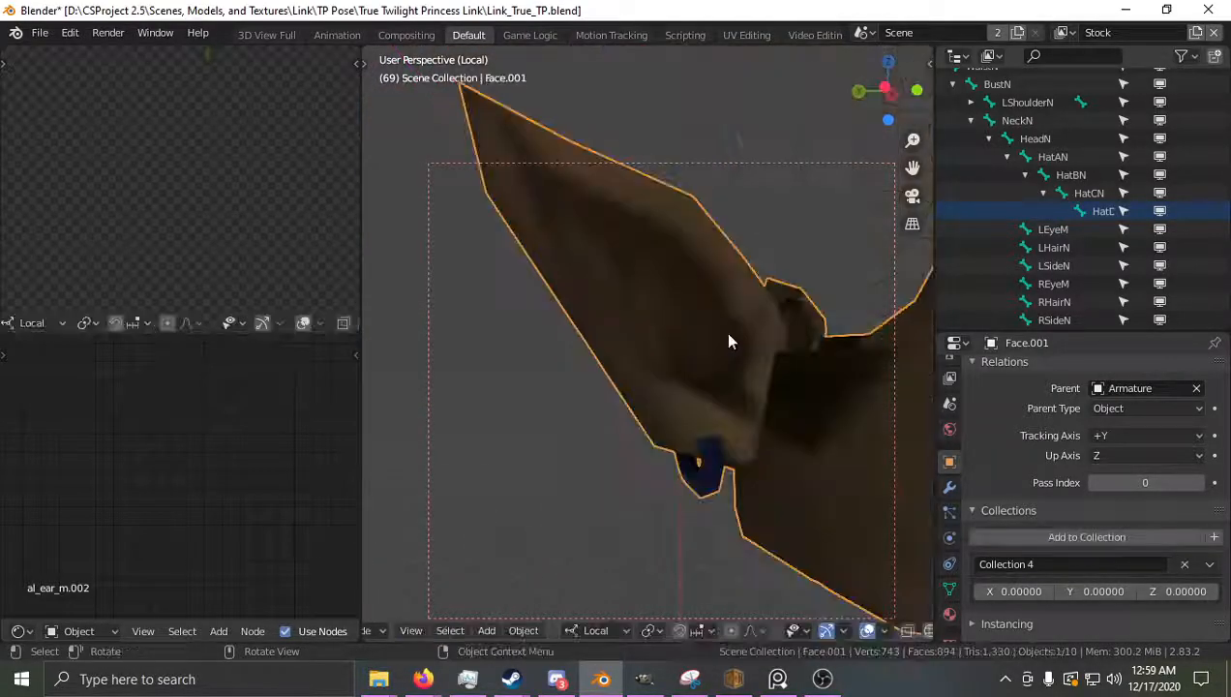
{"action": "key", "text": "KP_Divide"}
{"action": "key", "text": "KP_0"}
{"action": "key", "text": "alt+a"}
{"action": "scroll", "coordinate": [729, 378], "scroll_direction": "down", "scroll_amount": 3}
{"action": "middle_click_drag", "start_coordinate": [699, 378], "coordinate": [693, 344], "text": "shift"}
{"action": "scroll", "coordinate": [693, 344], "scroll_direction": "up", "scroll_amount": 1}
Collapse the Armature.001 hierarchy in the outliner and switch to the Render view layer.
{"action": "scroll", "coordinate": [980, 166], "scroll_direction": "up", "scroll_amount": 10}
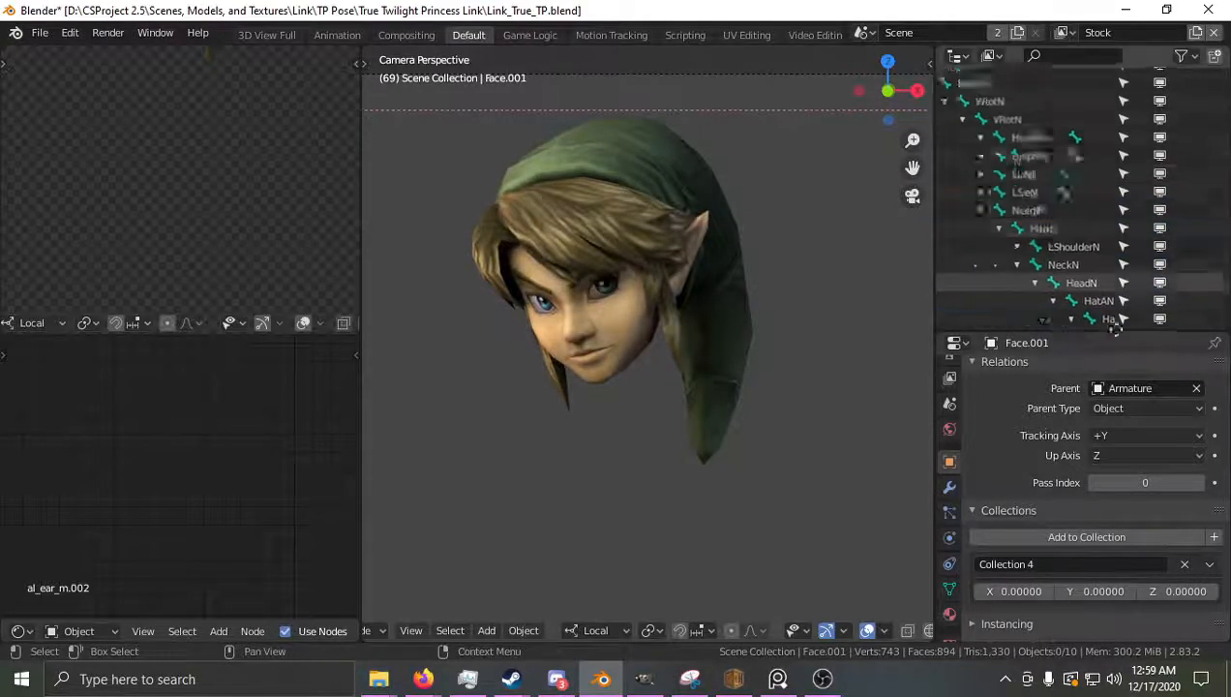
{"action": "left_click", "coordinate": [981, 169]}
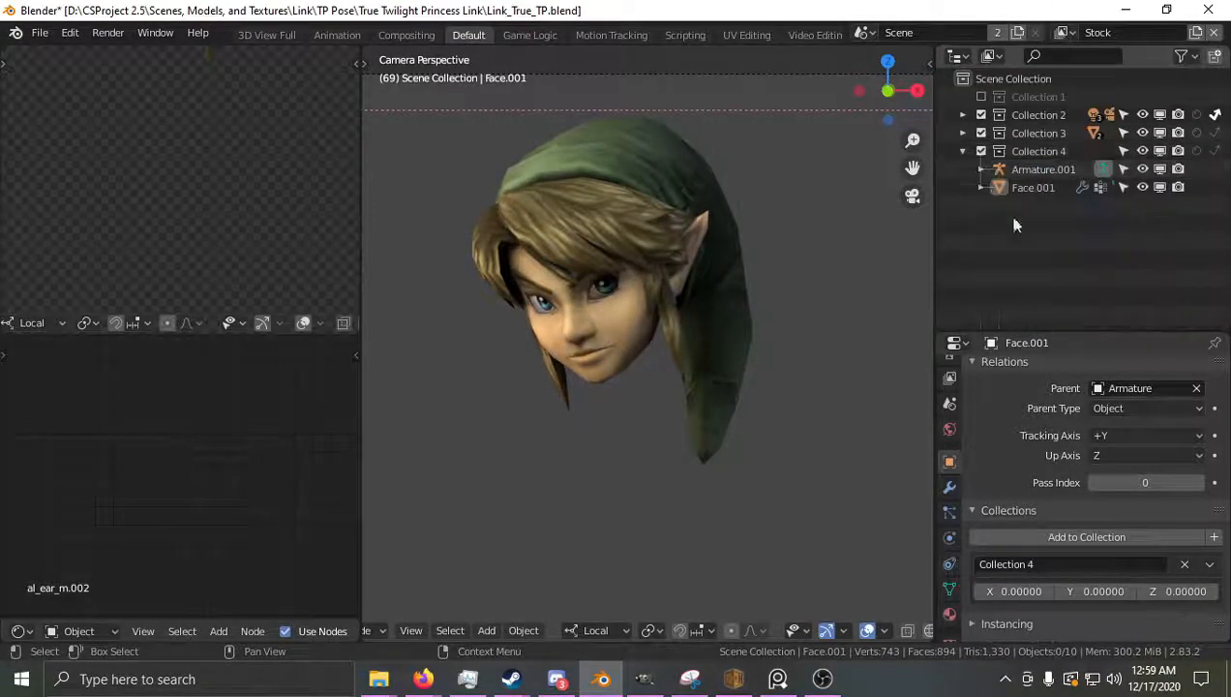
{"action": "left_click", "coordinate": [1065, 33]}
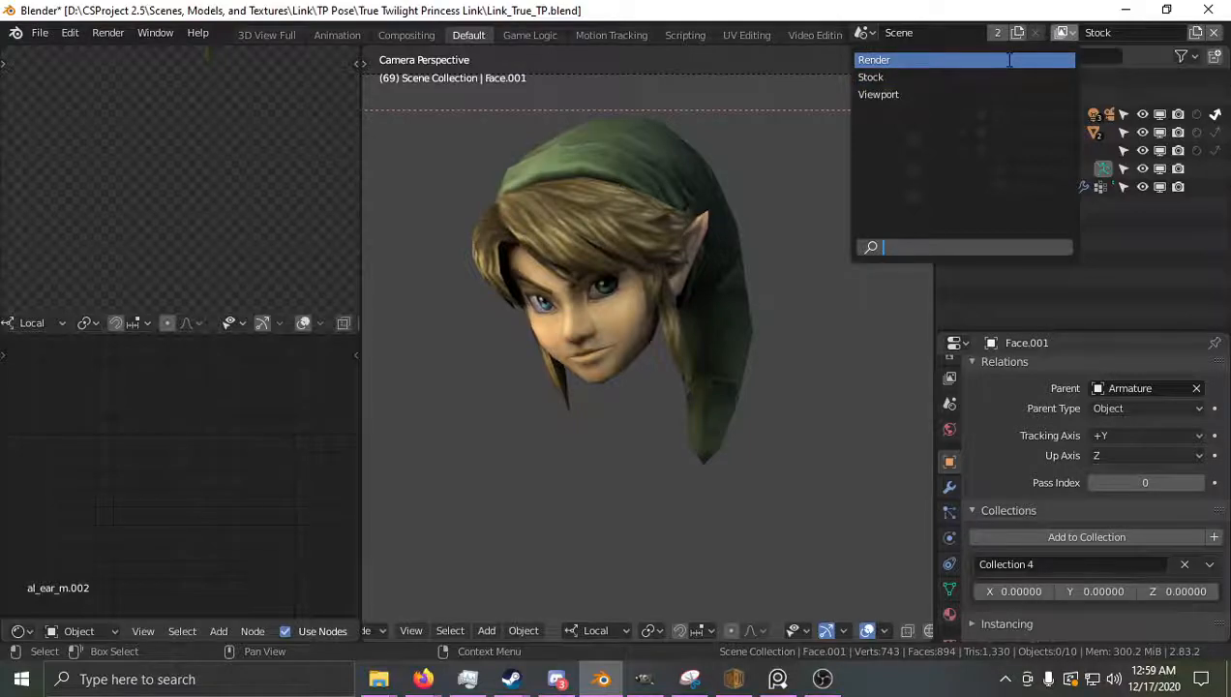
{"action": "left_click", "coordinate": [1009, 59]}
{"action": "scroll", "coordinate": [654, 296], "scroll_direction": "up", "scroll_amount": 4}
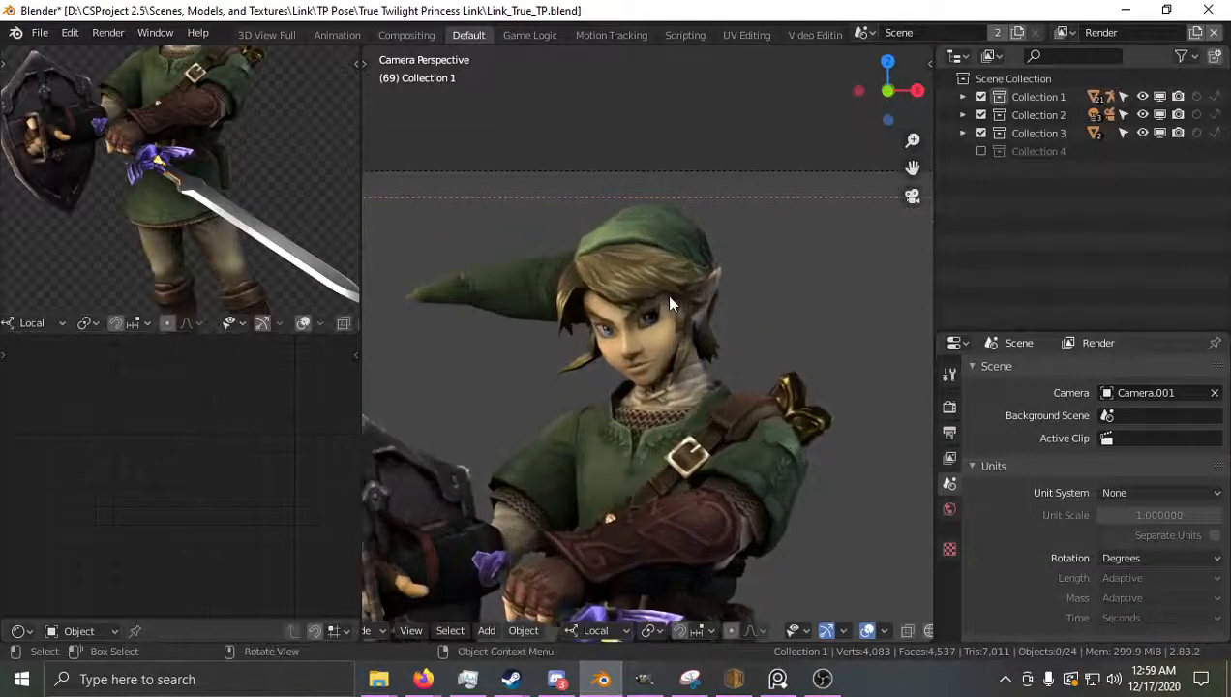
{"action": "scroll", "coordinate": [733, 278], "scroll_direction": "up", "scroll_amount": 3}
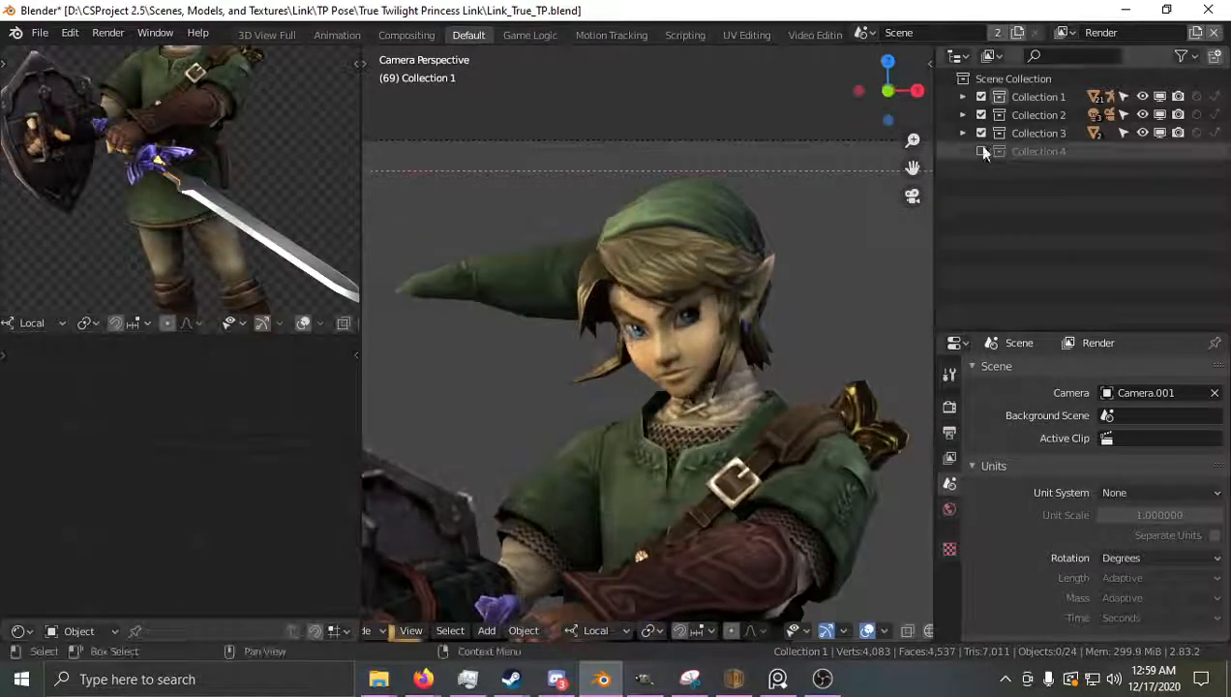
Toggle Collection 4 on and off in the Render view layer to compare both heads, leaving it excluded, and examine the full figure.
{"action": "left_click", "coordinate": [980, 153]}
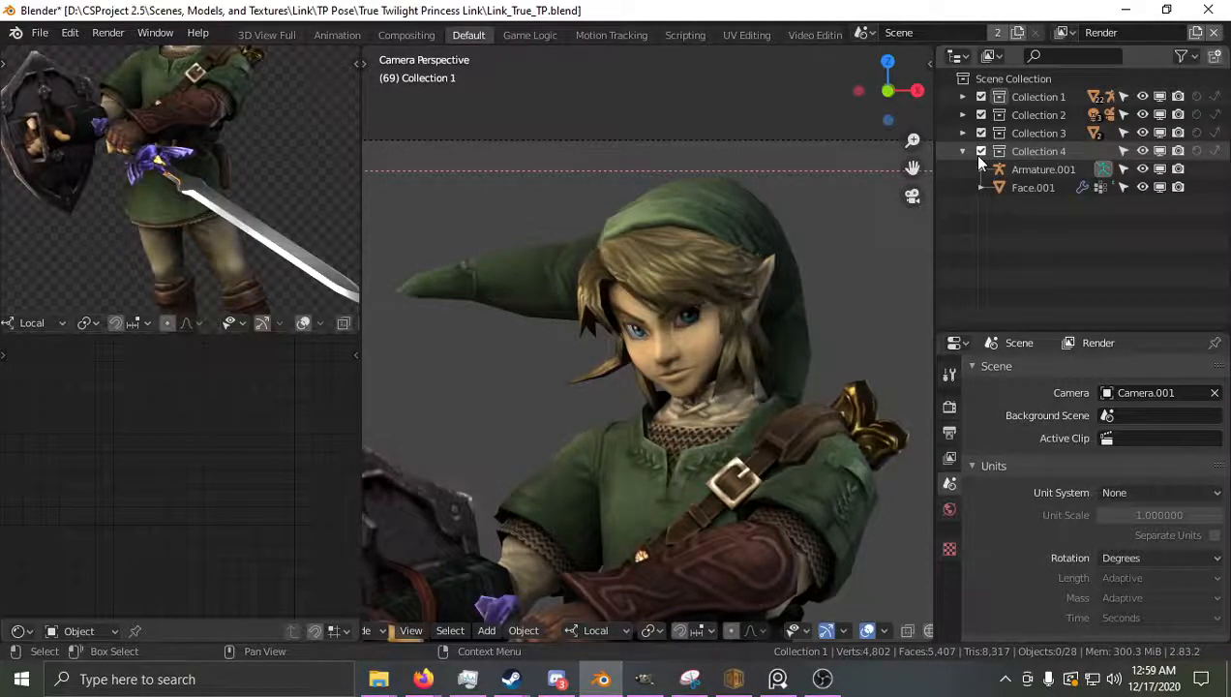
{"action": "left_click", "coordinate": [981, 152]}
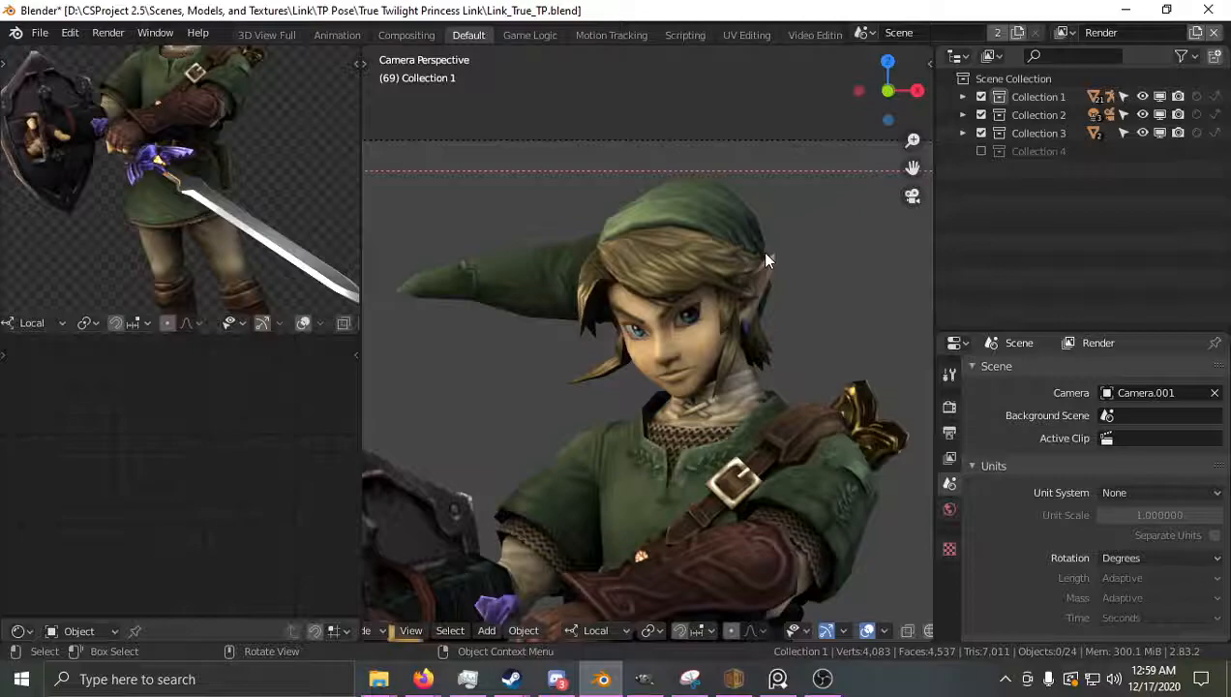
{"action": "left_click", "coordinate": [981, 152]}
{"action": "left_click", "coordinate": [980, 151]}
{"action": "left_click", "coordinate": [980, 152]}
{"action": "left_click", "coordinate": [980, 152]}
{"action": "scroll", "coordinate": [787, 250], "scroll_direction": "down", "scroll_amount": 3}
{"action": "middle_click_drag", "start_coordinate": [782, 271], "coordinate": [779, 161], "text": "shift"}
{"action": "scroll", "coordinate": [773, 242], "scroll_direction": "down", "scroll_amount": 2}
{"action": "middle_click_drag", "start_coordinate": [757, 378], "coordinate": [723, 331], "text": "shift"}
{"action": "scroll", "coordinate": [721, 317], "scroll_direction": "up", "scroll_amount": 1}
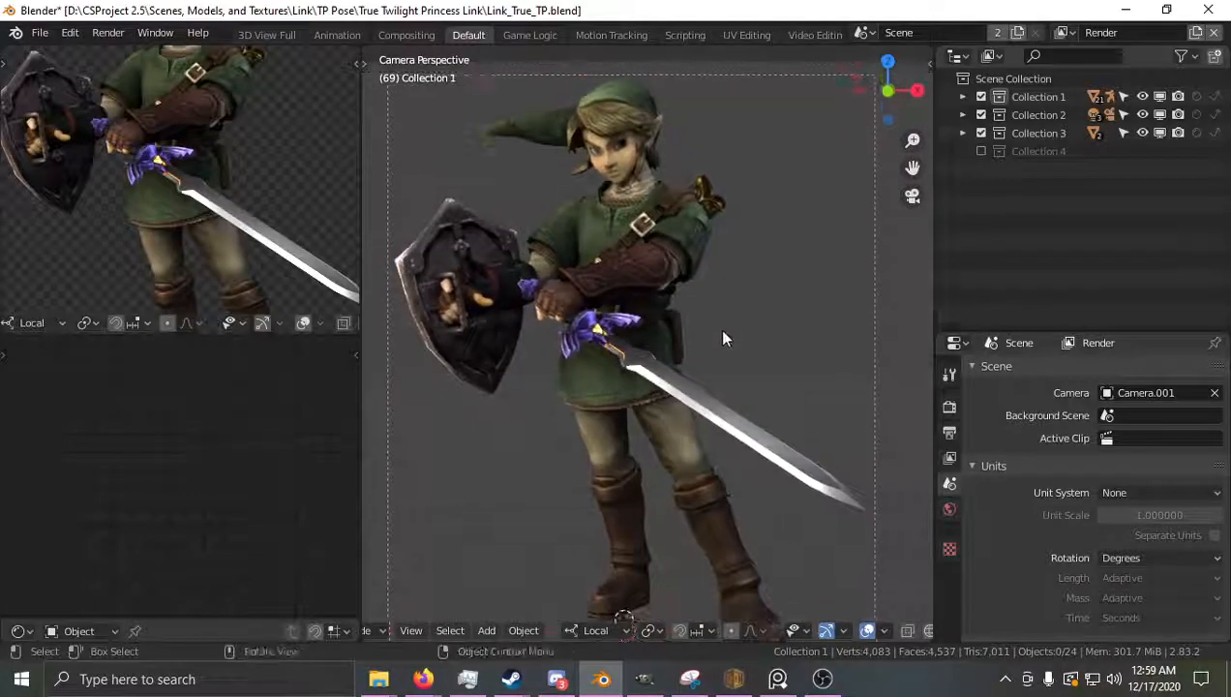